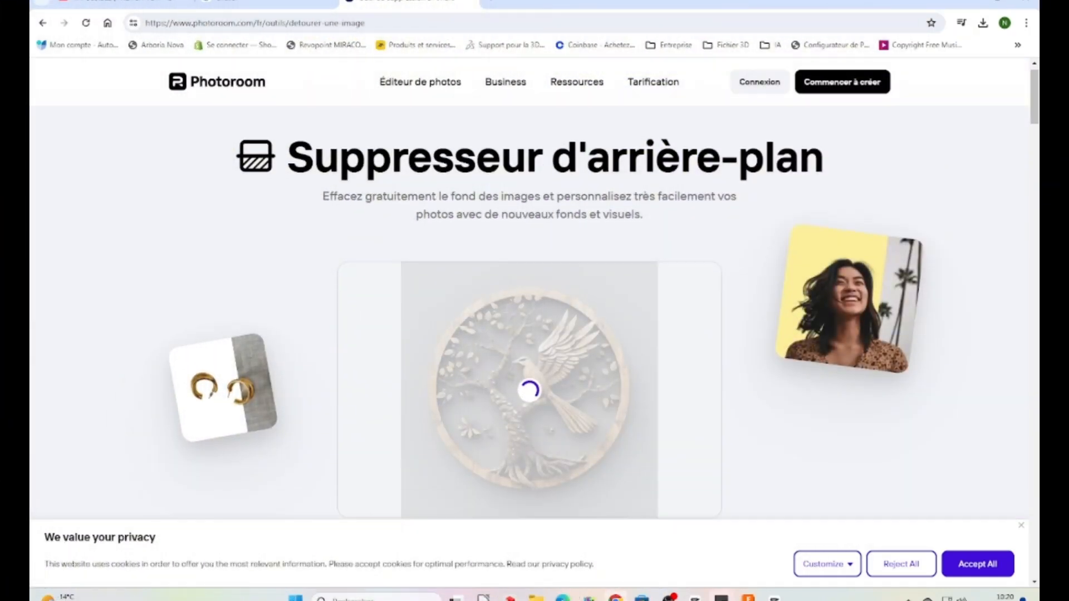
Step: Download the background-removed tree-and-bird image in standard resolution and open the downloaded PNG
{"action": "scroll", "coordinate": [529, 289], "scroll_direction": "down", "scroll_amount": 2}
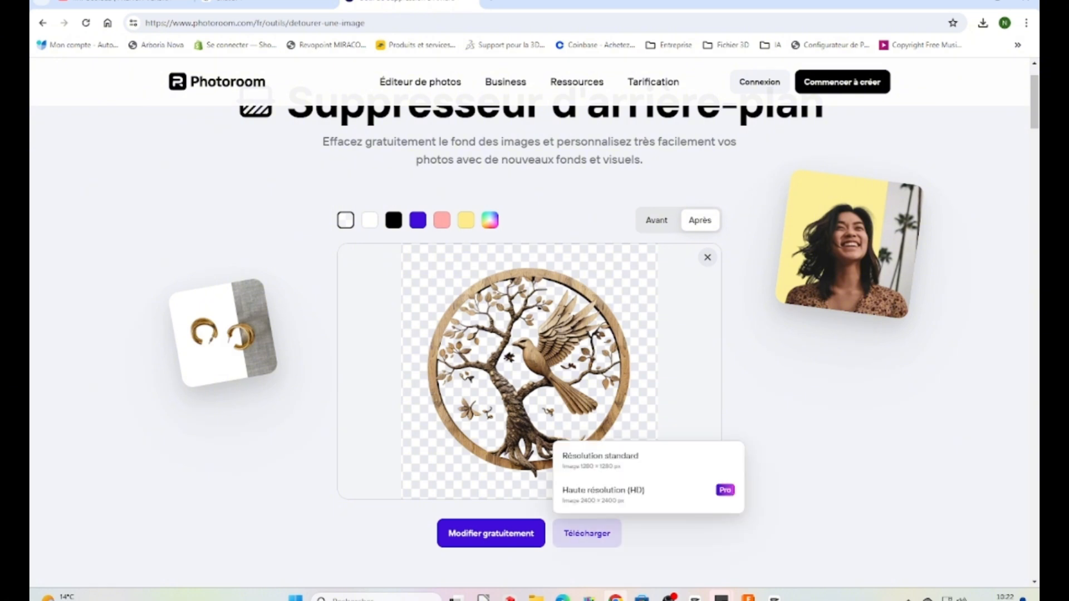
{"action": "left_click", "coordinate": [606, 459]}
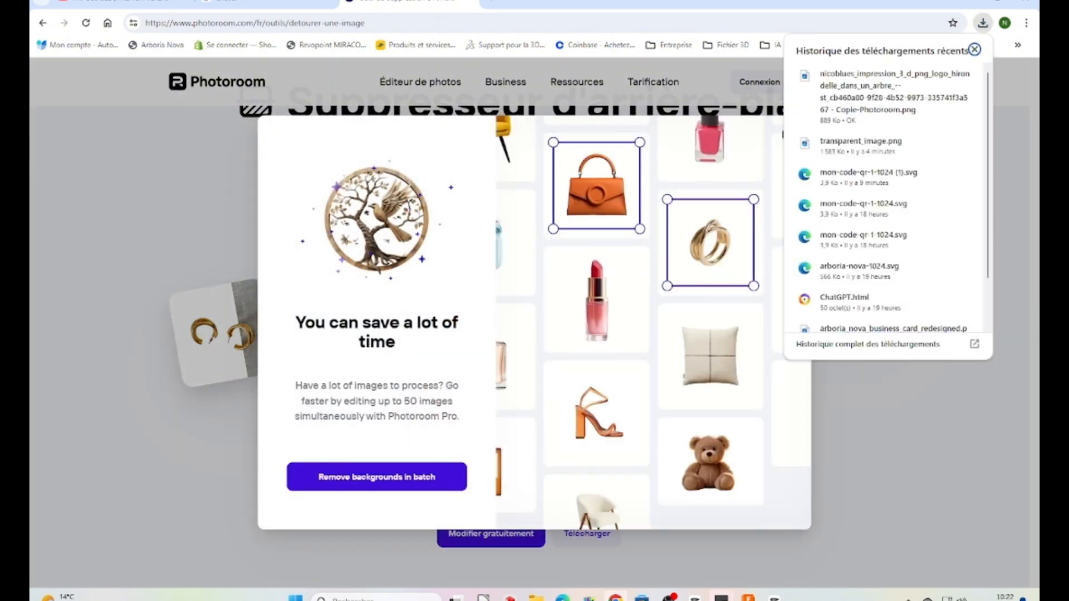
{"action": "left_click", "coordinate": [868, 92]}
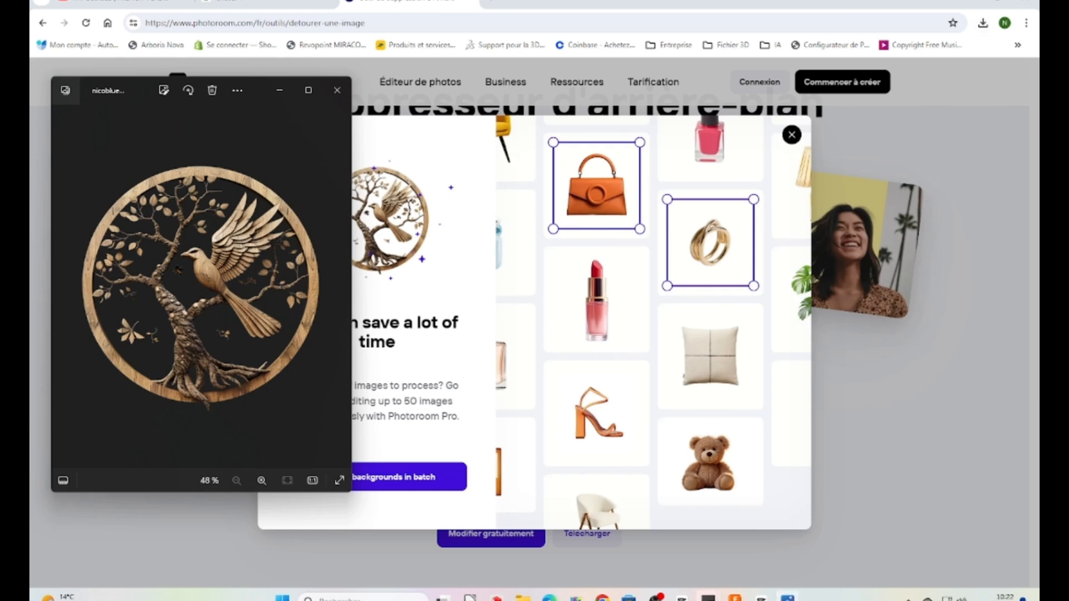
Step: Enlarge the image viewer and inspect the cut-out edges of the tree, bird and wooden ring up close
{"action": "left_click", "coordinate": [305, 87]}
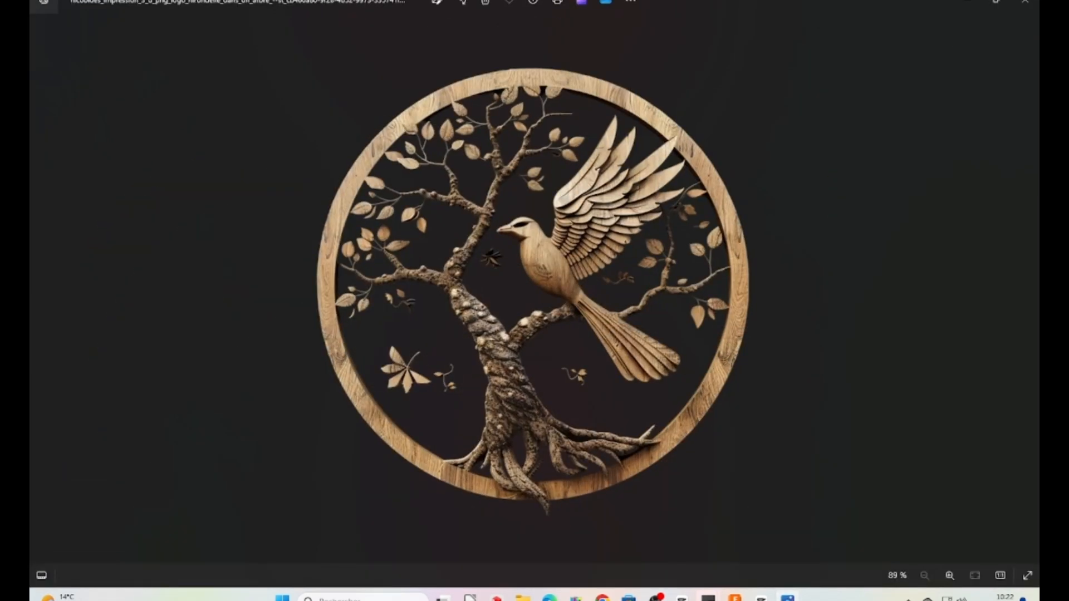
{"action": "scroll", "coordinate": [536, 187], "scroll_direction": "up", "scroll_amount": 5}
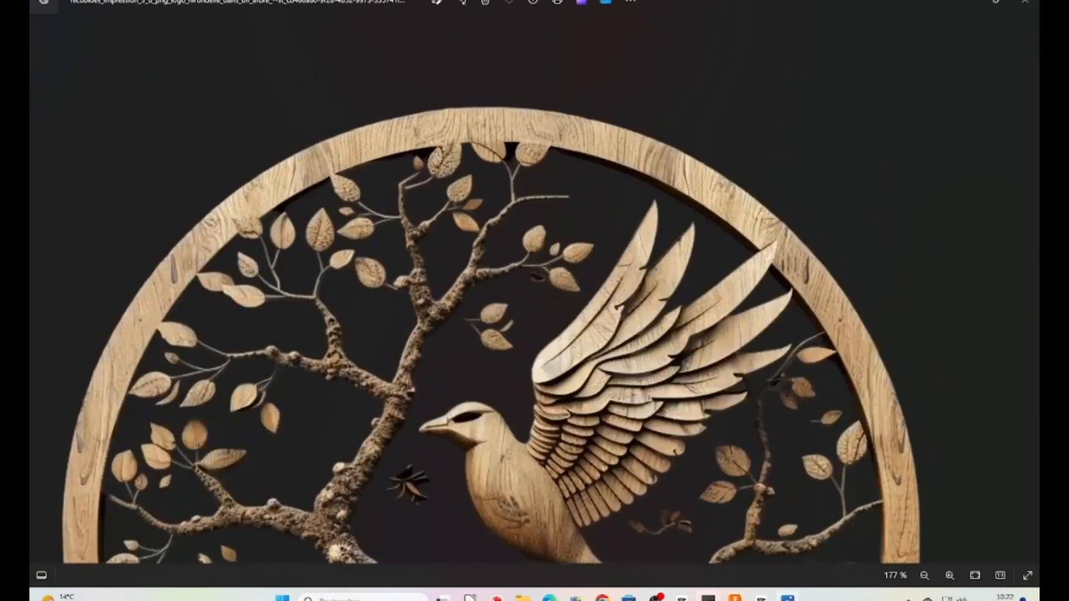
{"action": "scroll", "coordinate": [535, 301], "scroll_direction": "down", "scroll_amount": 5}
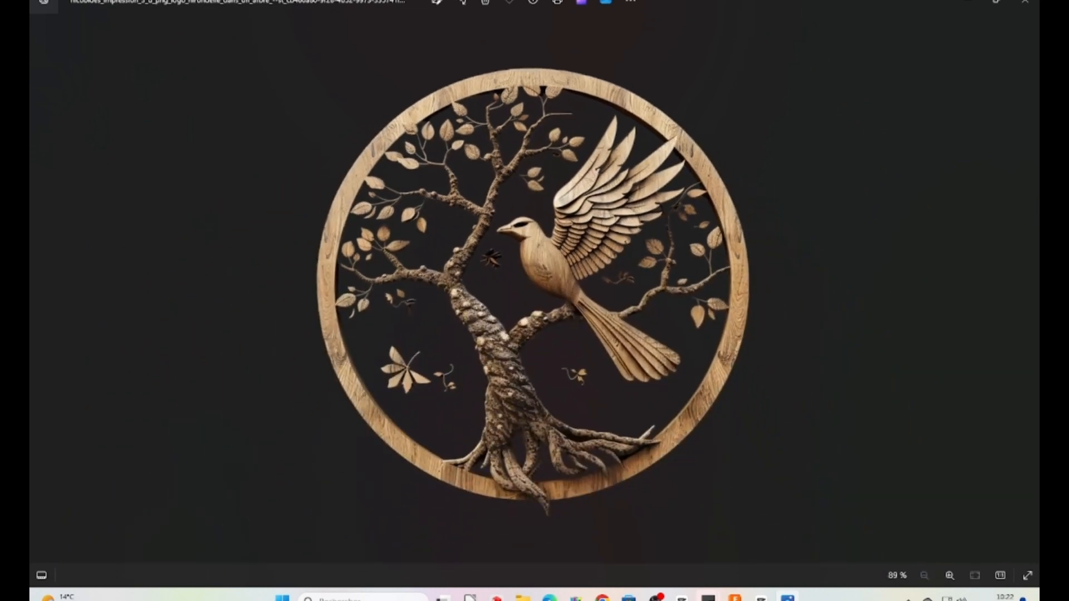
{"action": "scroll", "coordinate": [534, 301], "scroll_direction": "up", "scroll_amount": 5}
{"action": "scroll", "coordinate": [535, 301], "scroll_direction": "down", "scroll_amount": 5}
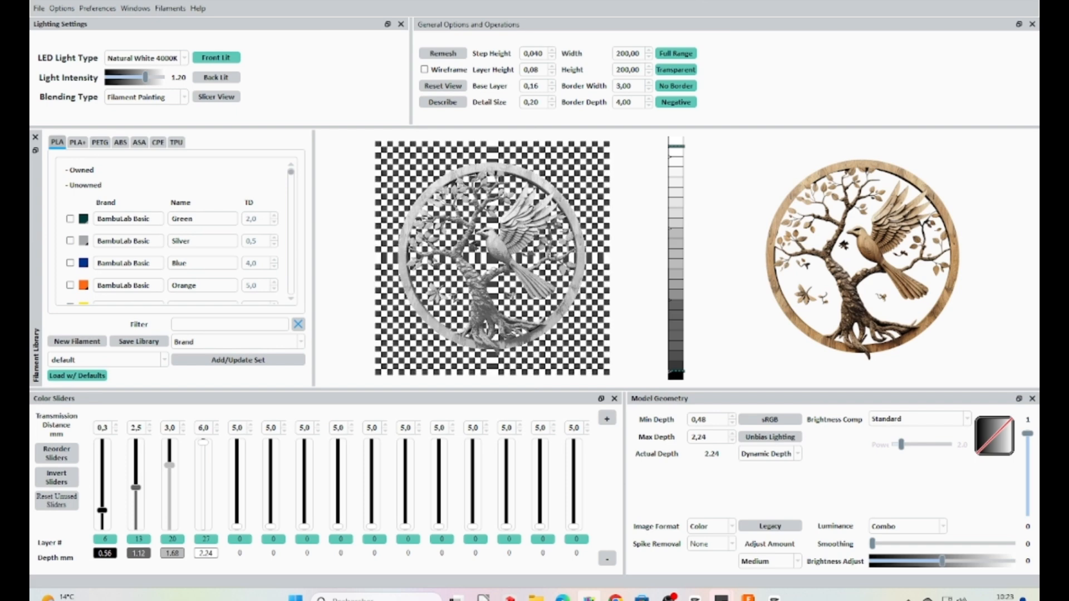
Step: Switch to HueForge and assign the BambuLab Basic Red filament to the first color slider
{"action": "scroll", "coordinate": [492, 258], "scroll_direction": "up", "scroll_amount": 2}
{"action": "scroll", "coordinate": [172, 233], "scroll_direction": "down", "scroll_amount": 3}
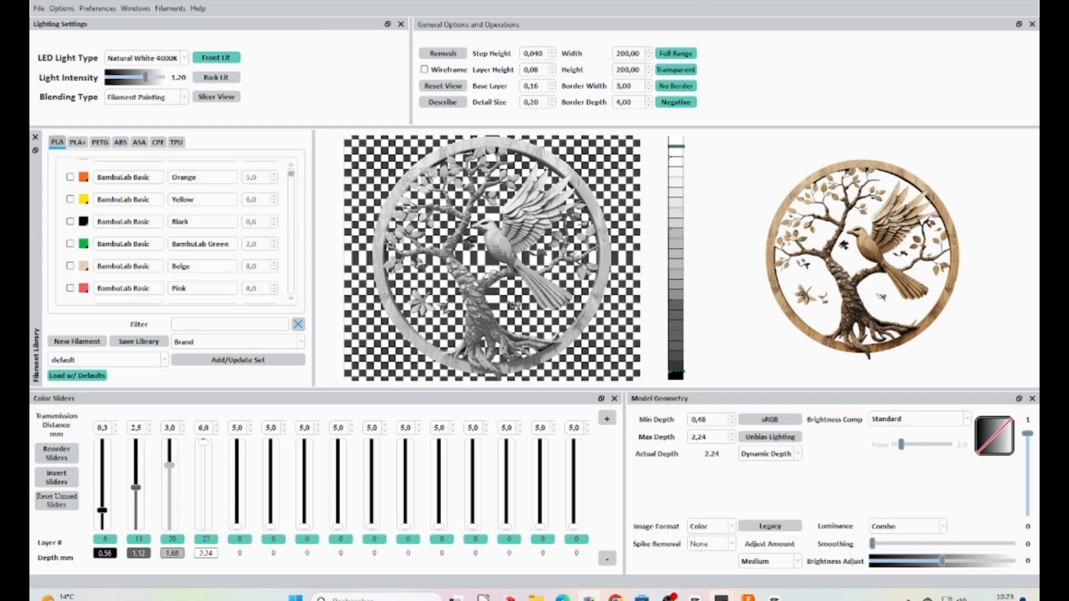
{"action": "scroll", "coordinate": [173, 234], "scroll_direction": "down", "scroll_amount": 3}
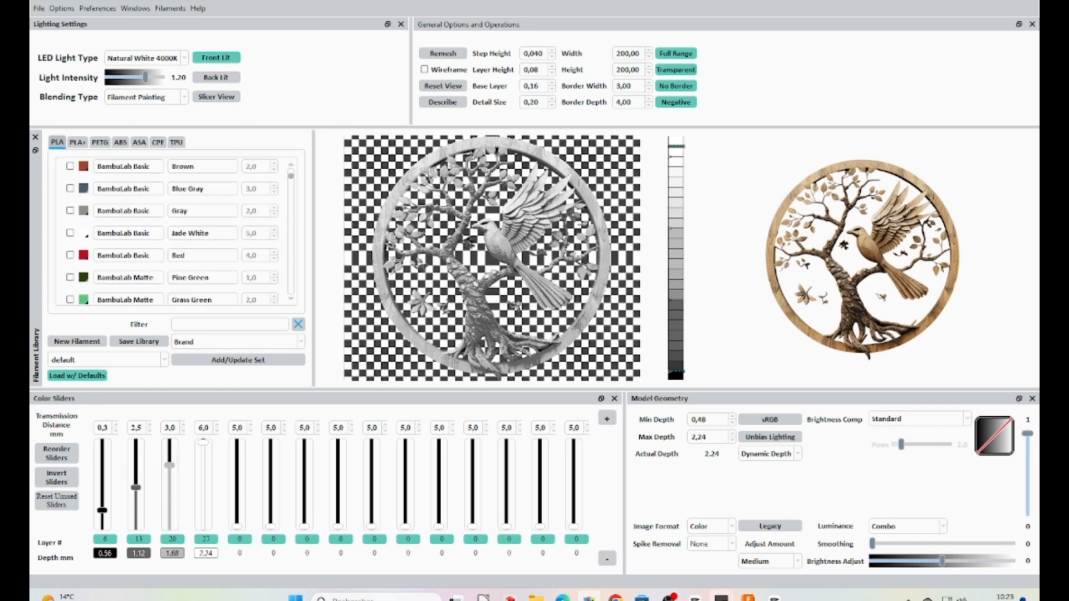
{"action": "left_click_drag", "start_coordinate": [84, 256], "coordinate": [102, 501]}
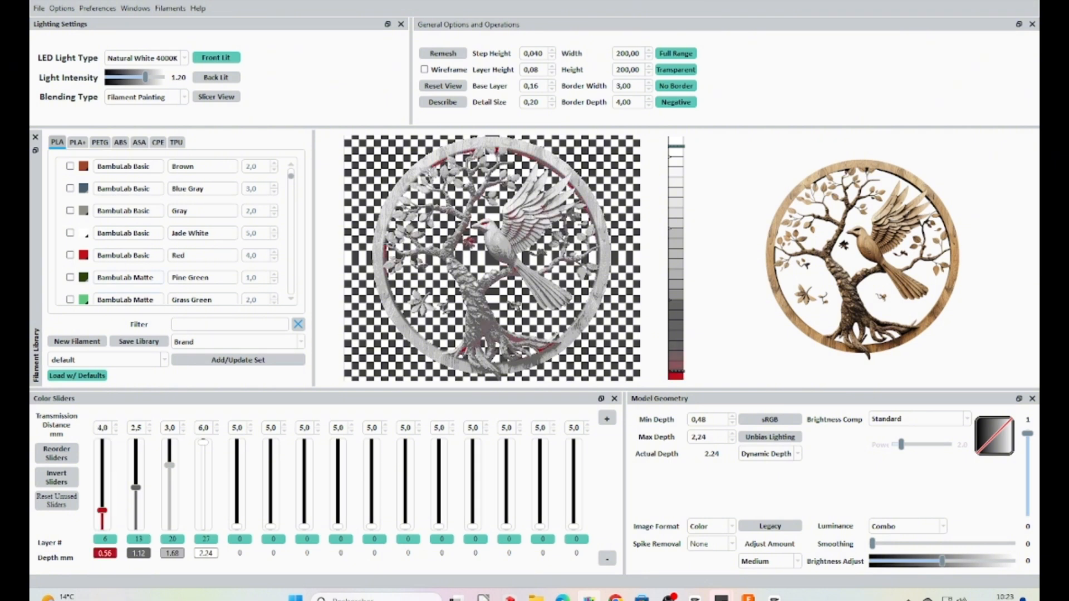
Step: Assign the BambuLab Basic Black filament to the first color slider
{"action": "scroll", "coordinate": [173, 234], "scroll_direction": "up", "scroll_amount": 2}
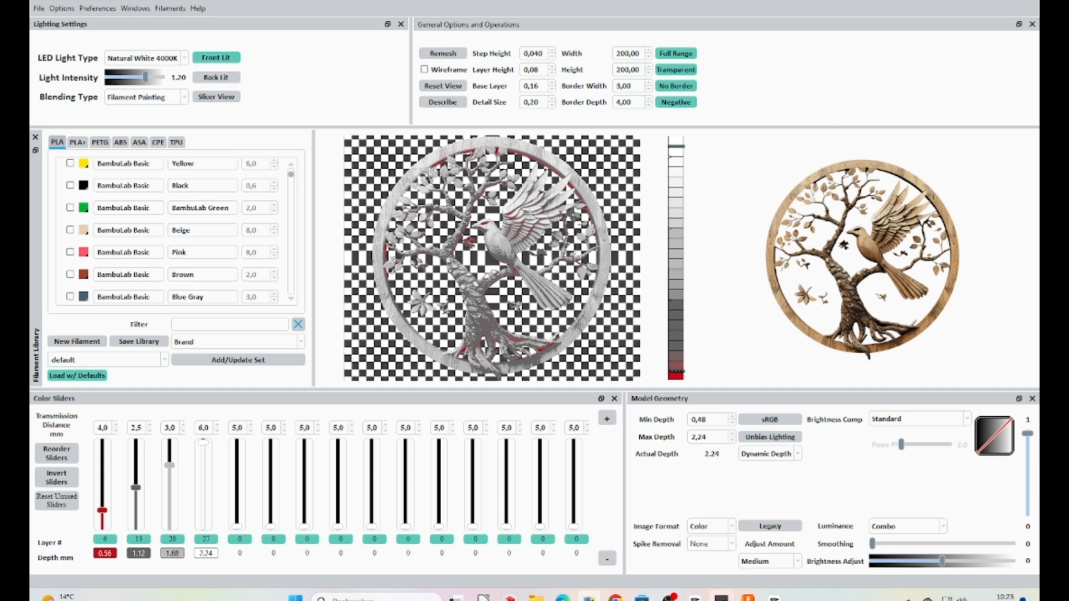
{"action": "left_click_drag", "start_coordinate": [83, 186], "coordinate": [102, 490]}
Step: Assign the BambuLab Basic Jade White filament to the third color slider and disable the fourth slider
{"action": "scroll", "coordinate": [173, 234], "scroll_direction": "up", "scroll_amount": 4}
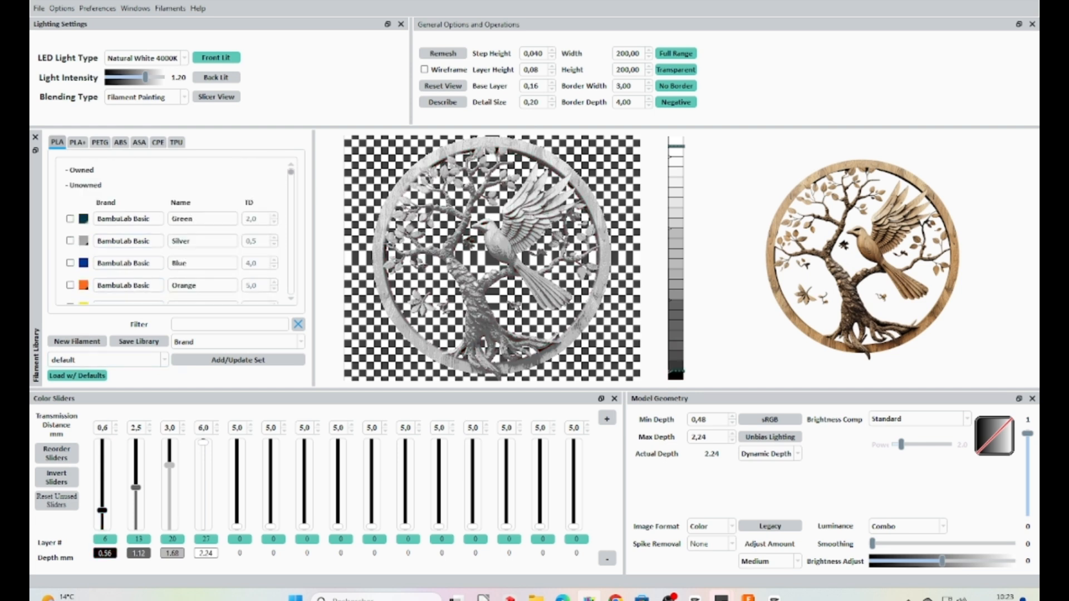
{"action": "scroll", "coordinate": [173, 233], "scroll_direction": "down", "scroll_amount": 4}
{"action": "scroll", "coordinate": [173, 231], "scroll_direction": "down", "scroll_amount": 5}
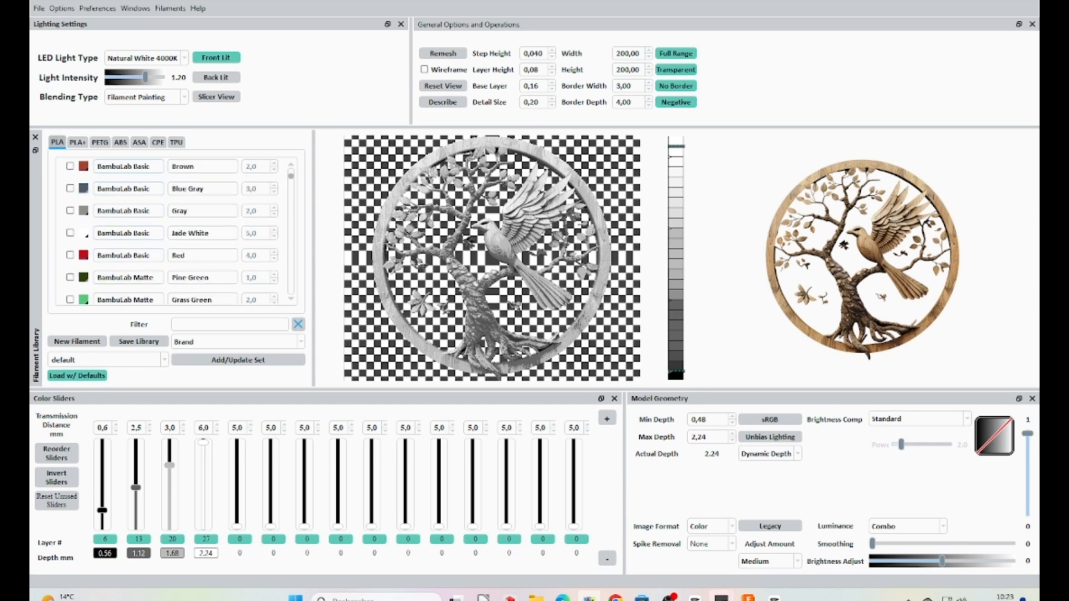
{"action": "left_click_drag", "start_coordinate": [83, 233], "coordinate": [169, 487]}
{"action": "left_click", "coordinate": [206, 538]}
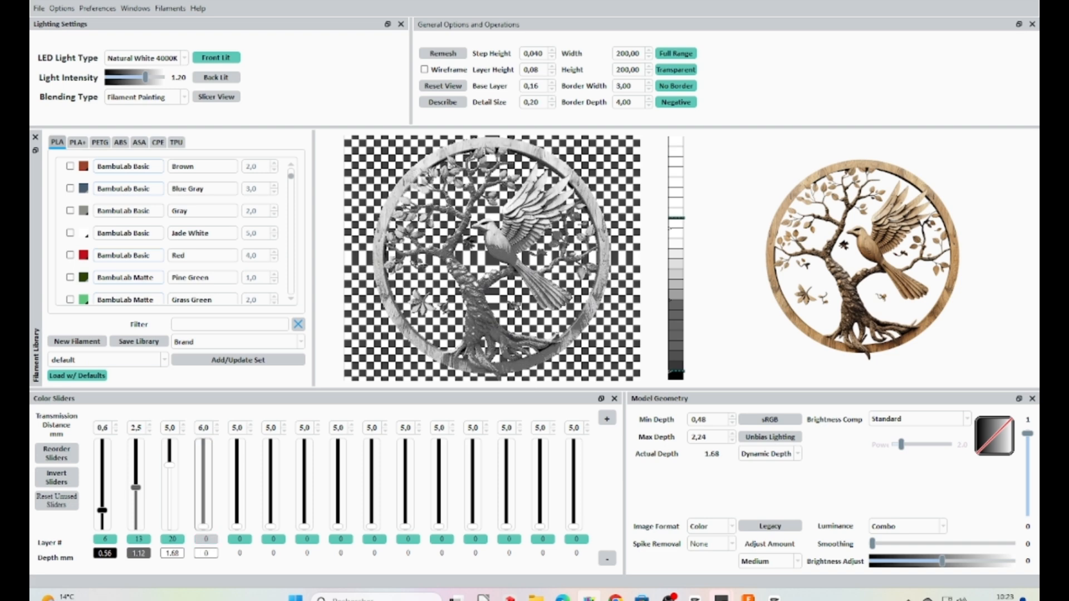
Step: Assign BambuLab Basic Red to the second color slider and raise the first three sliders to layers 13, 20 and 27
{"action": "left_click_drag", "start_coordinate": [84, 255], "coordinate": [165, 428]}
{"action": "left_click_drag", "start_coordinate": [136, 487], "coordinate": [135, 475]}
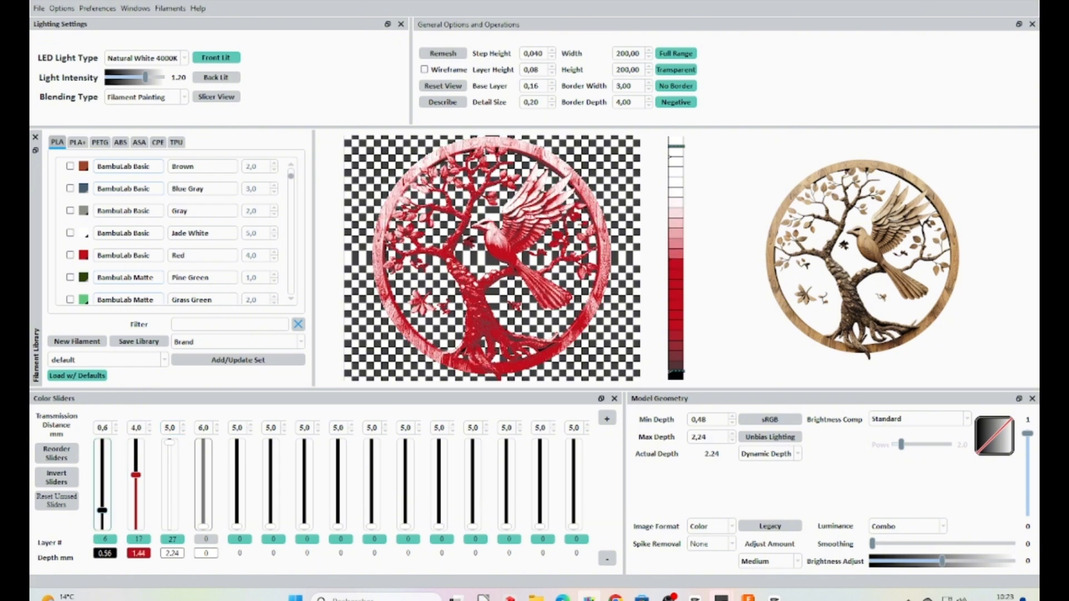
{"action": "left_click_drag", "start_coordinate": [102, 510], "coordinate": [102, 488]}
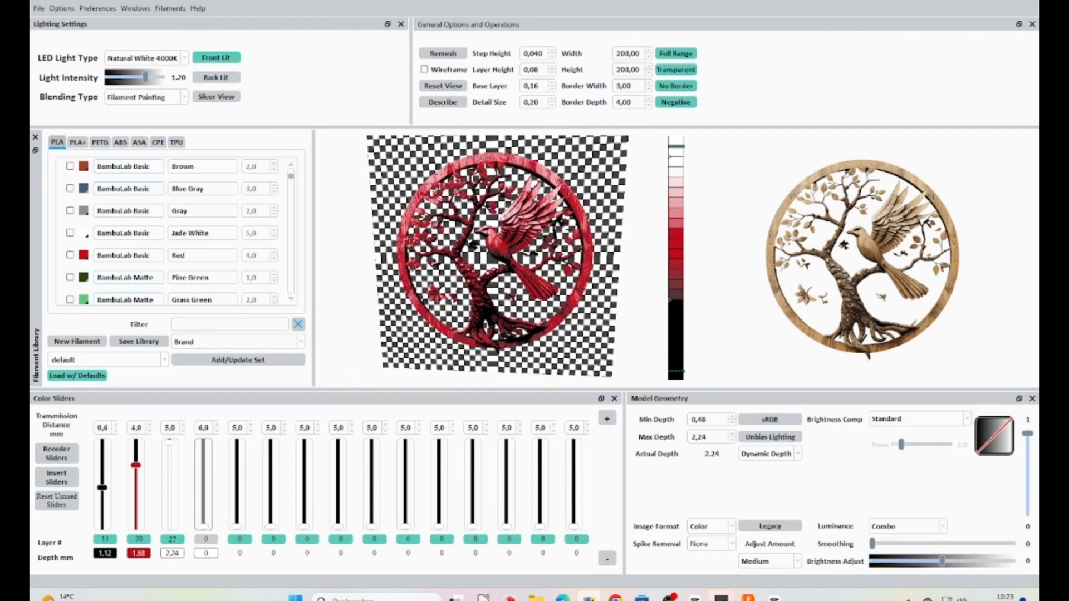
Step: Save the project as cartevisite in the HueForge folder
{"action": "left_click", "coordinate": [38, 8]}
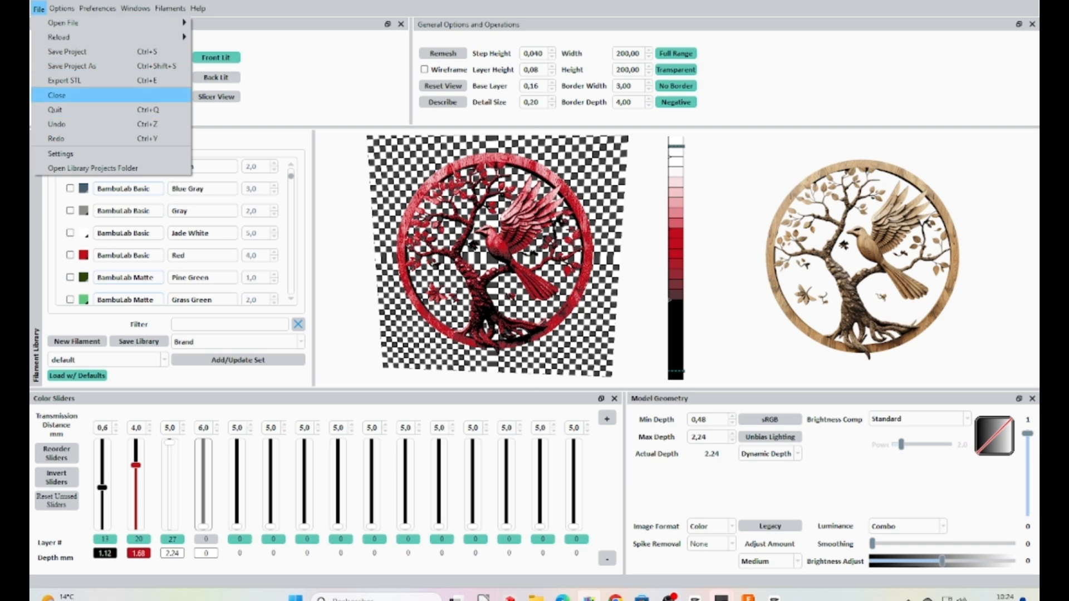
{"action": "left_click", "coordinate": [67, 51]}
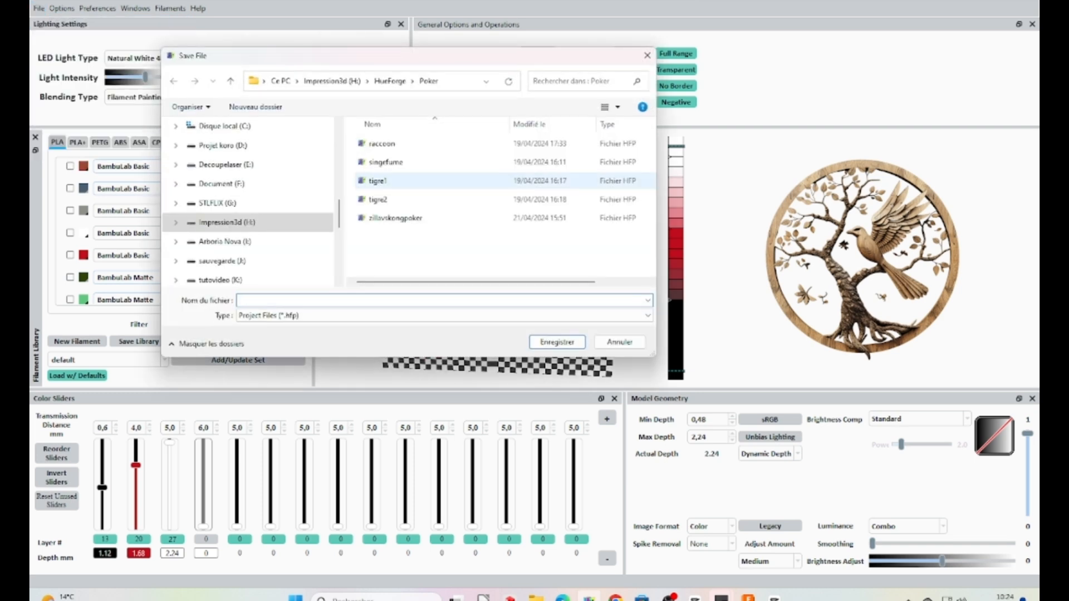
{"action": "left_click", "coordinate": [390, 81]}
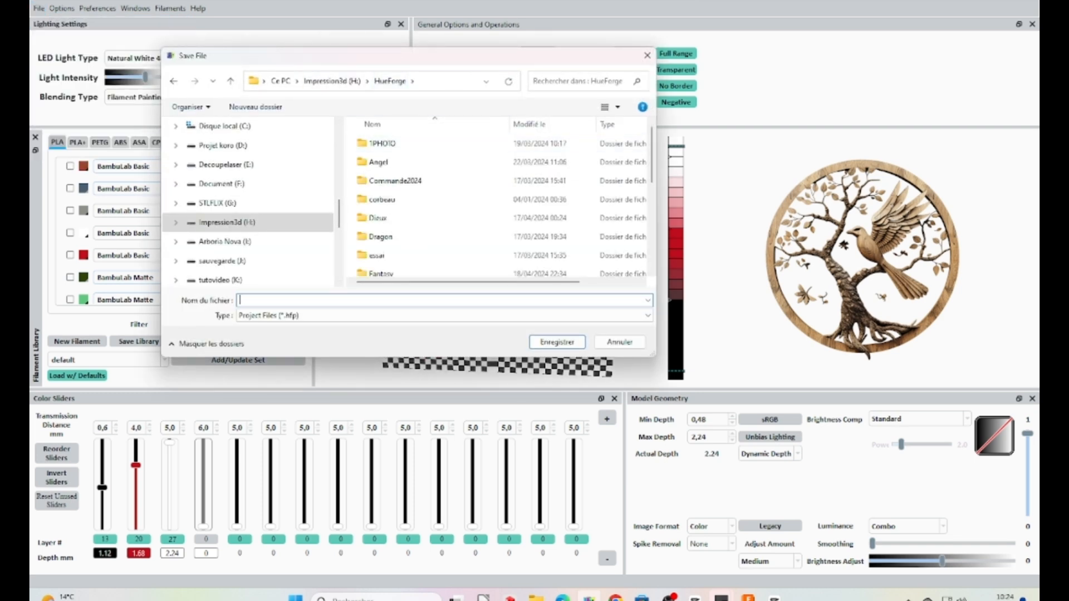
{"action": "type", "text": "cra"}
{"action": "key", "text": "BackSpace"}
{"action": "type", "text": "artevisite"}
{"action": "left_click", "coordinate": [557, 342]}
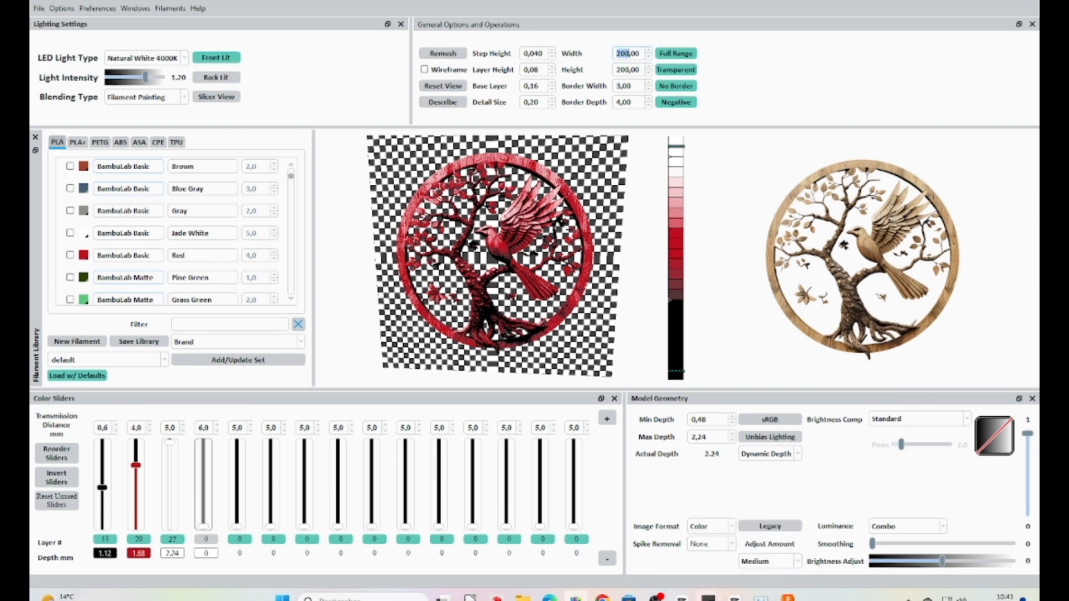
Step: Set the model's width to 55 and save the project again
{"action": "key", "text": "Return"}
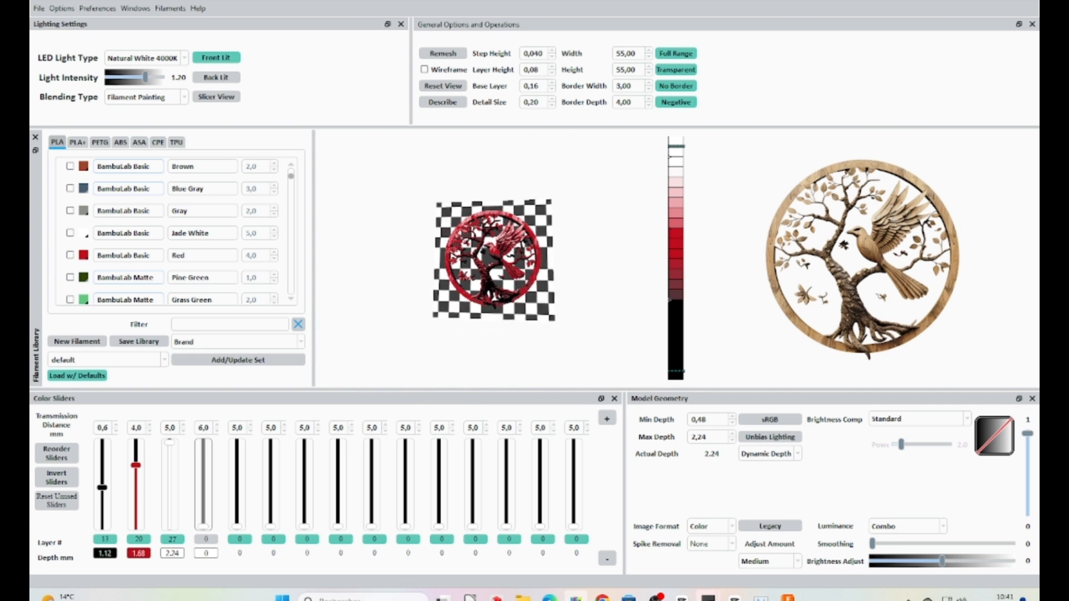
{"action": "left_click", "coordinate": [39, 9]}
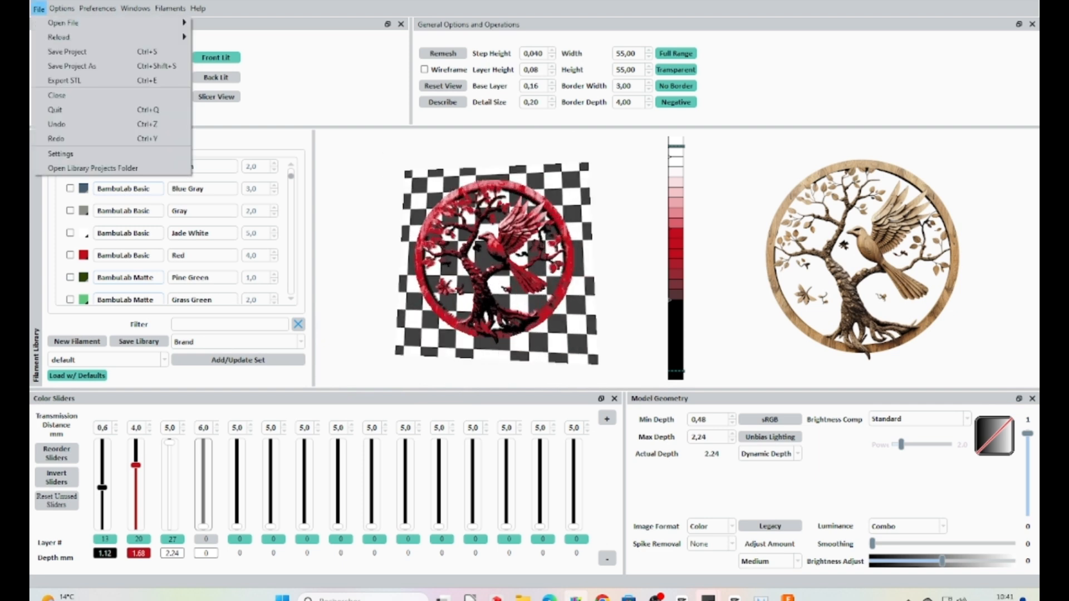
{"action": "left_click", "coordinate": [68, 51]}
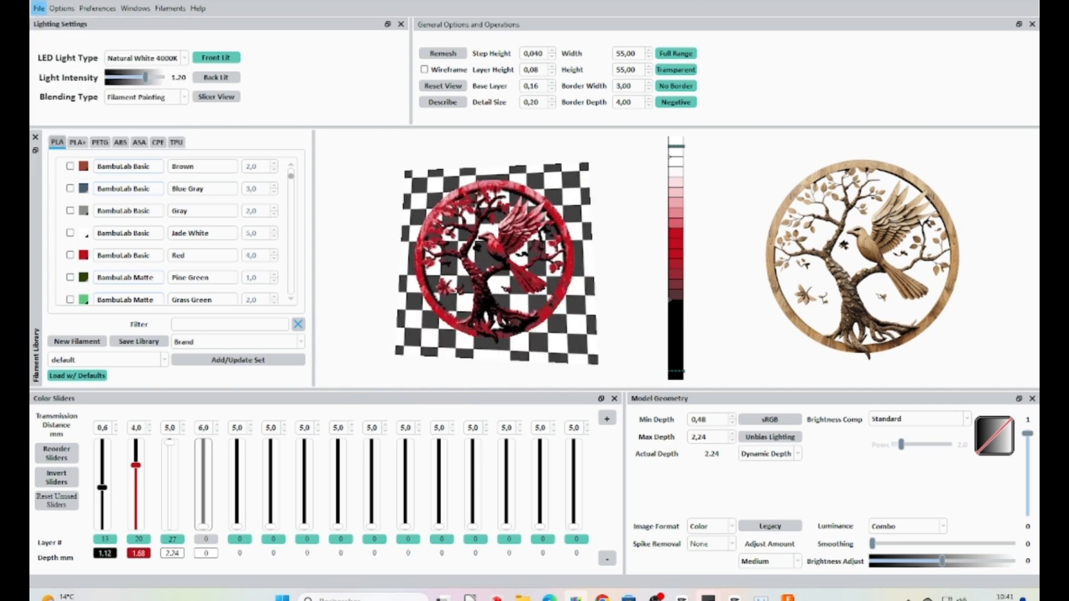
Step: Export the model as an STL named cartevisite_Front_55x55 in the Téléchargements folder
{"action": "left_click", "coordinate": [39, 9]}
{"action": "left_click", "coordinate": [61, 78]}
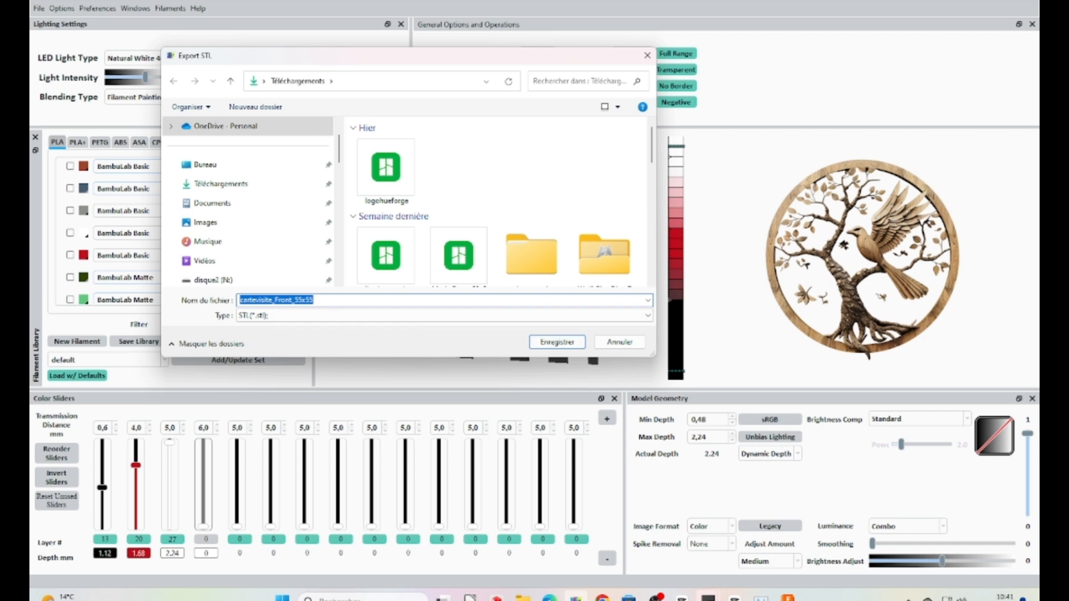
{"action": "left_click", "coordinate": [557, 342]}
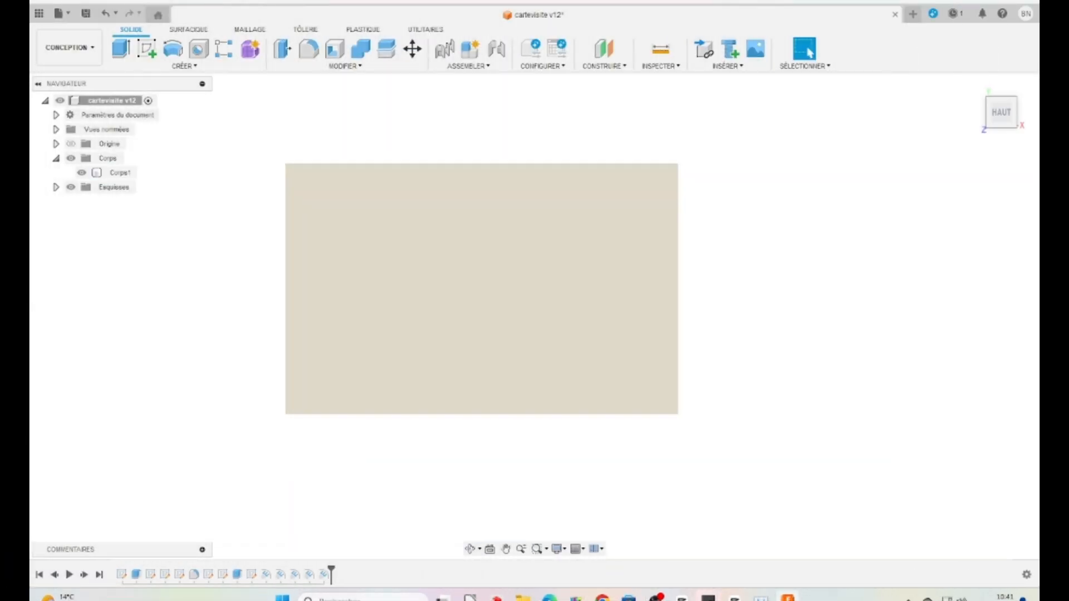
Step: Switch to Fusion 360 and insert the mesh file cartevisite_Front_55x55 from the computer into the cartevisite design
{"action": "left_click", "coordinate": [727, 65]}
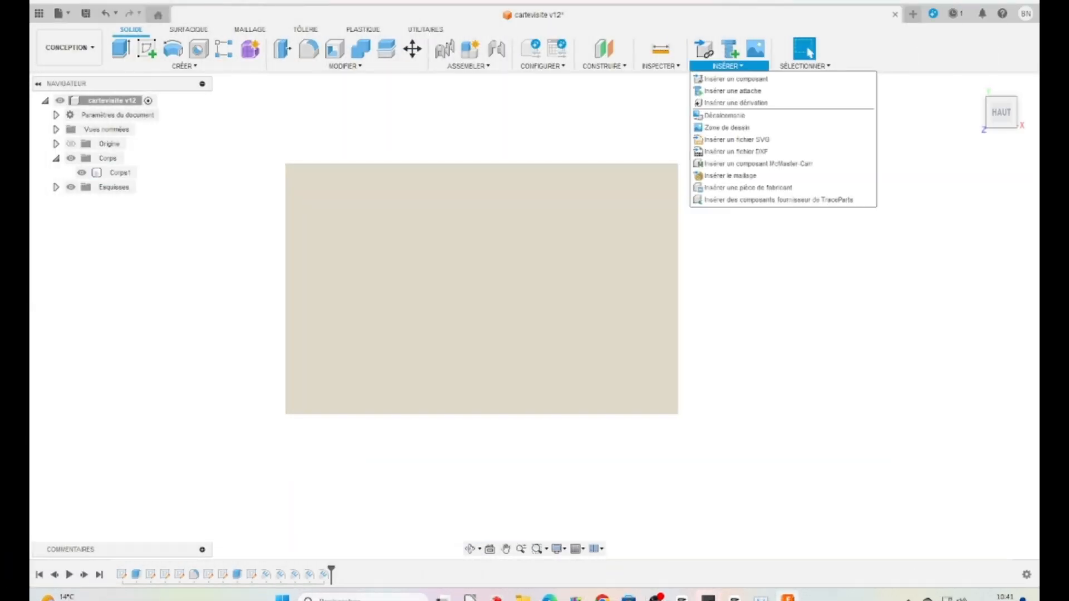
{"action": "left_click", "coordinate": [730, 176]}
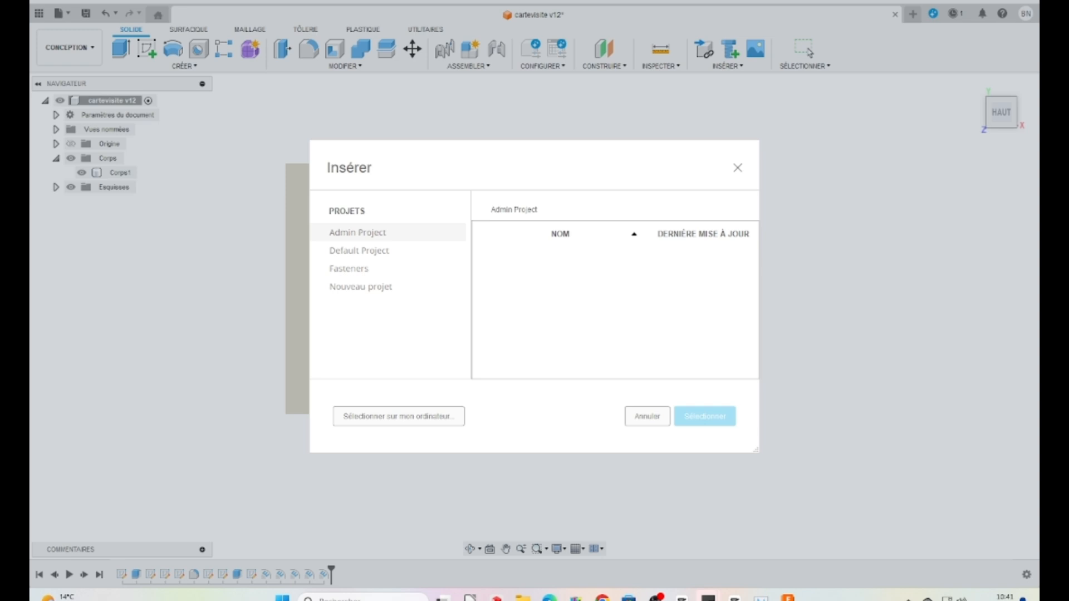
{"action": "left_click", "coordinate": [399, 416]}
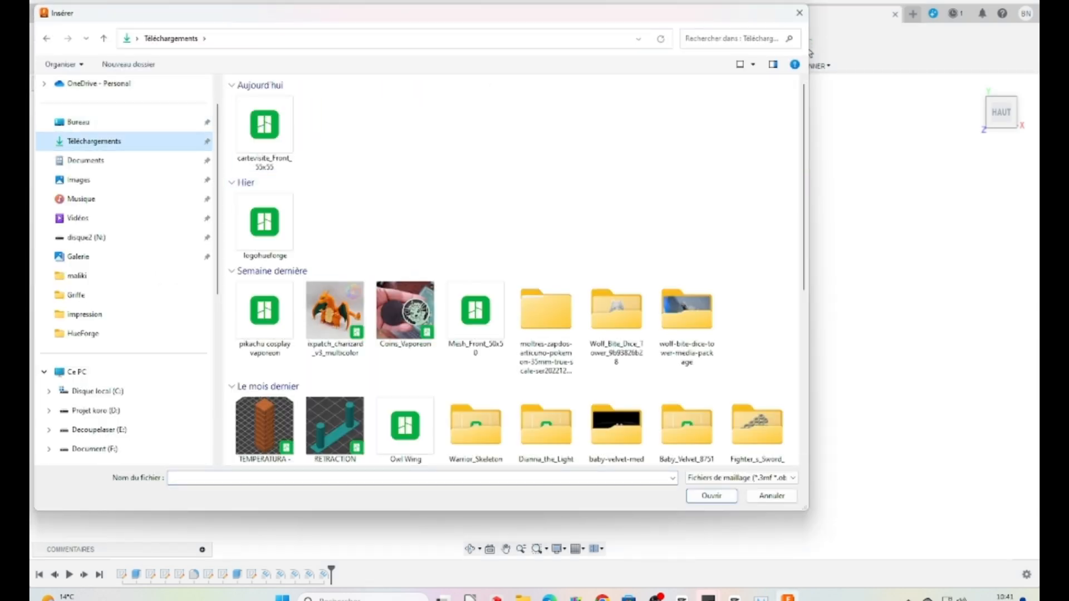
{"action": "double_click", "coordinate": [264, 132]}
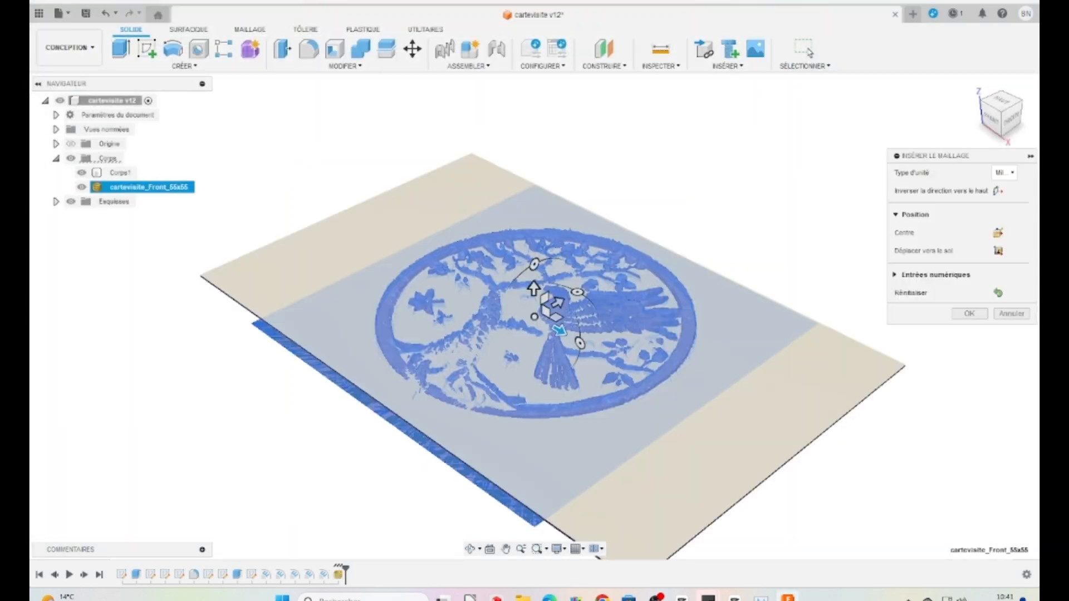
Step: Raise the inserted mesh so its relief sits on top of the card body, and confirm the placement
{"action": "scroll", "coordinate": [635, 350], "scroll_direction": "down", "scroll_amount": 1}
{"action": "scroll", "coordinate": [629, 355], "scroll_direction": "up", "scroll_amount": 5}
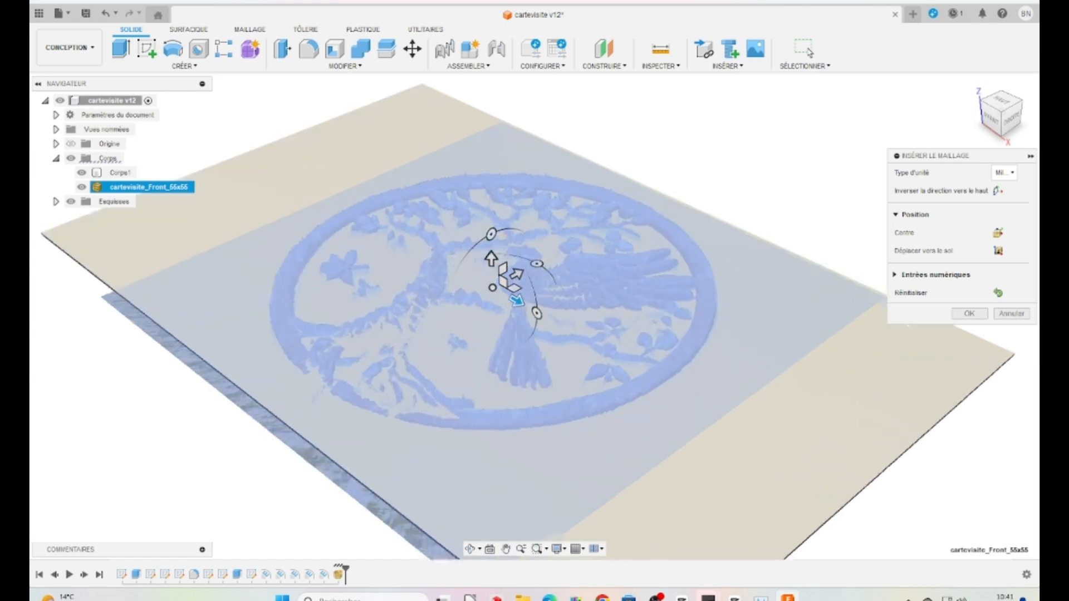
{"action": "middle_click_drag", "start_coordinate": [629, 355], "coordinate": [479, 362], "text": "shift"}
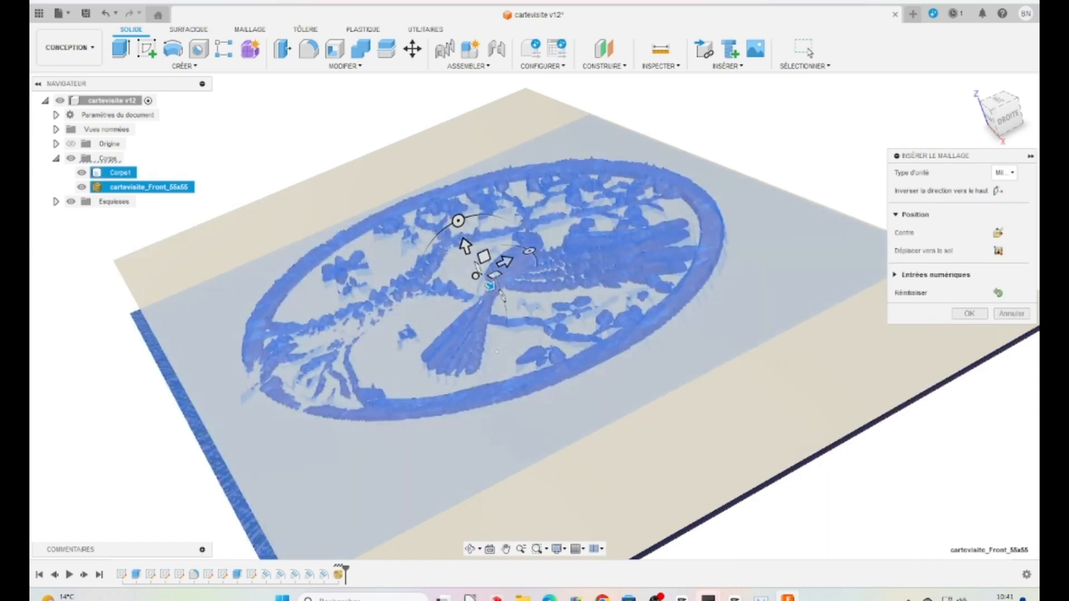
{"action": "left_click_drag", "start_coordinate": [465, 245], "coordinate": [461, 234]}
{"action": "middle_click_drag", "start_coordinate": [473, 312], "coordinate": [628, 412], "text": "shift"}
{"action": "middle_click_drag", "start_coordinate": [489, 375], "coordinate": [490, 390], "text": "shift"}
{"action": "scroll", "coordinate": [490, 390], "scroll_direction": "down", "scroll_amount": 3}
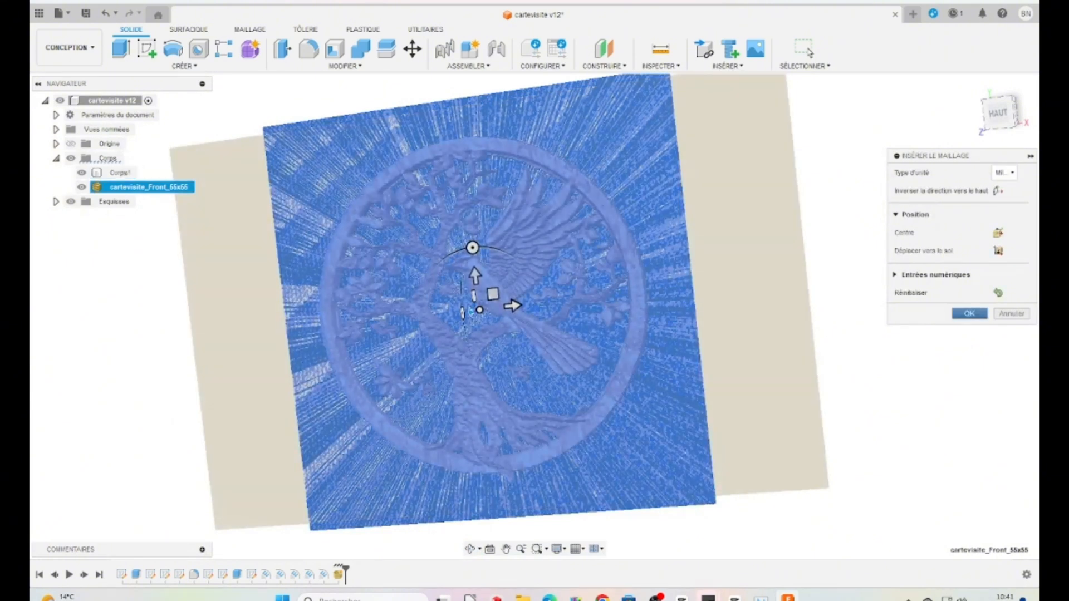
{"action": "left_click", "coordinate": [969, 313]}
Step: Examine the mesh's position on the card body from the side, the front and above
{"action": "middle_click_drag", "start_coordinate": [779, 312], "coordinate": [601, 301], "text": "shift"}
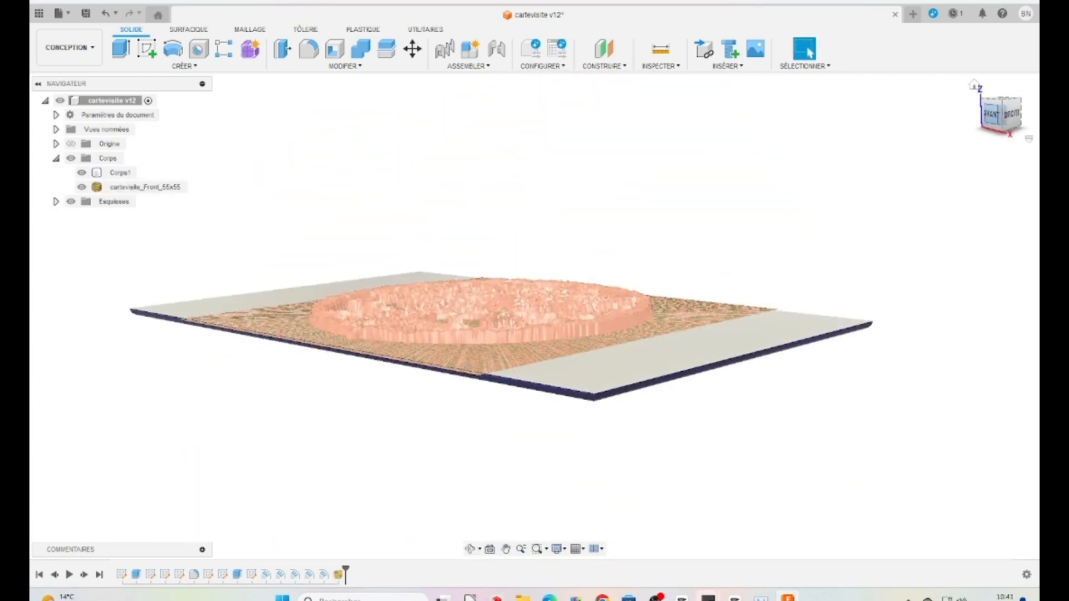
{"action": "left_click", "coordinate": [991, 115]}
{"action": "middle_click_drag", "start_coordinate": [568, 305], "coordinate": [557, 473], "text": "shift"}
{"action": "scroll", "coordinate": [543, 314], "scroll_direction": "up", "scroll_amount": 3}
{"action": "middle_click_drag", "start_coordinate": [542, 315], "coordinate": [526, 348], "text": "shift"}
{"action": "scroll", "coordinate": [512, 314], "scroll_direction": "down", "scroll_amount": 8}
{"action": "scroll", "coordinate": [523, 334], "scroll_direction": "down", "scroll_amount": 1}
{"action": "scroll", "coordinate": [523, 334], "scroll_direction": "up", "scroll_amount": 2}
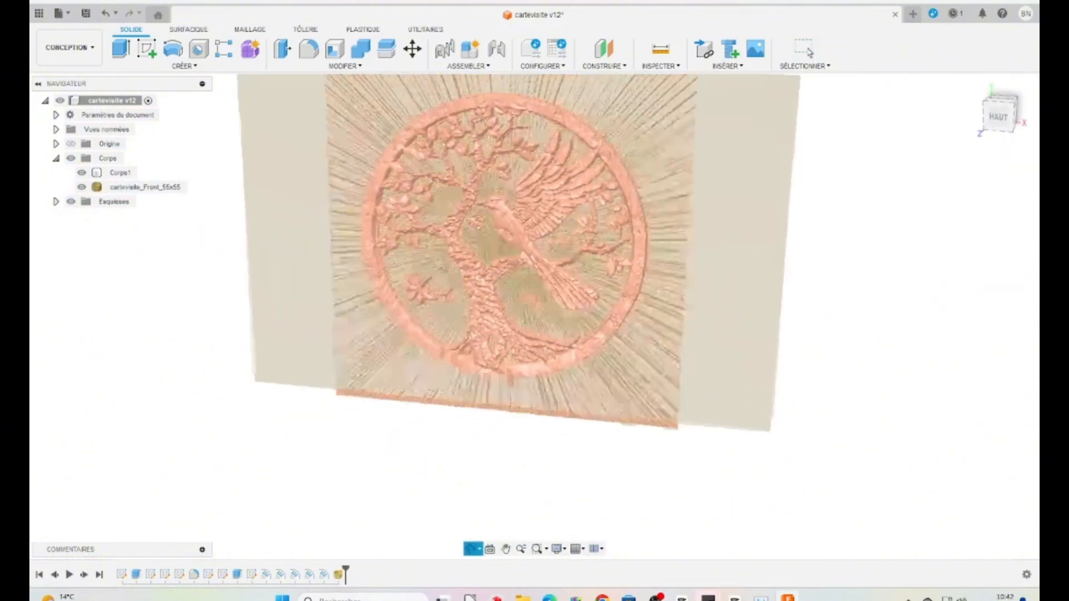
{"action": "middle_click_drag", "start_coordinate": [526, 409], "coordinate": [525, 418], "text": "shift"}
{"action": "scroll", "coordinate": [525, 420], "scroll_direction": "down", "scroll_amount": 3}
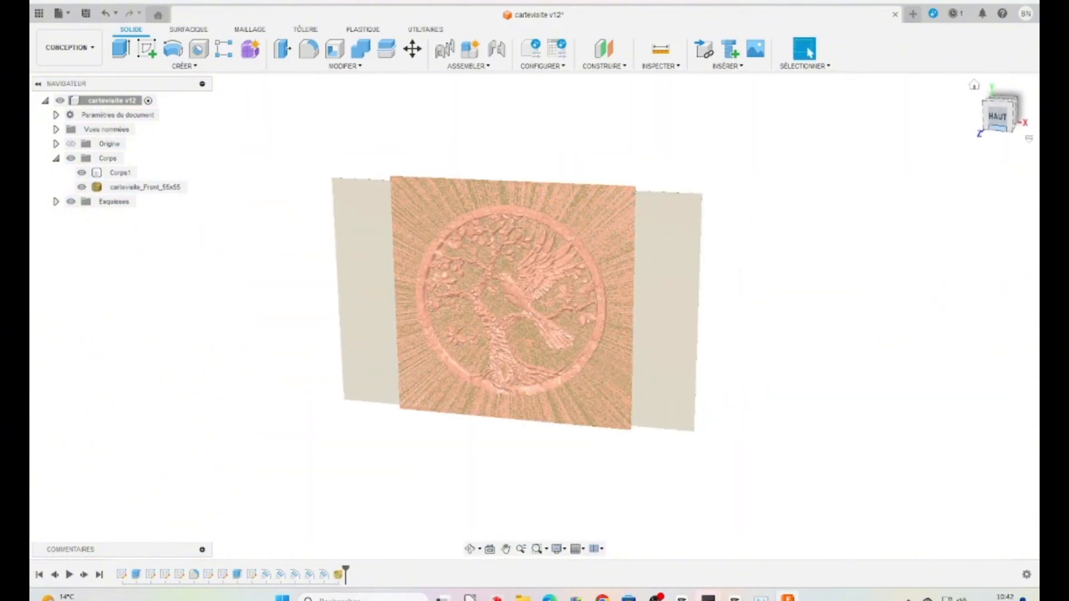
Step: Export the business card design as an STL file named cartevisite v13 to the Downloads folder
{"action": "left_click", "coordinate": [998, 116]}
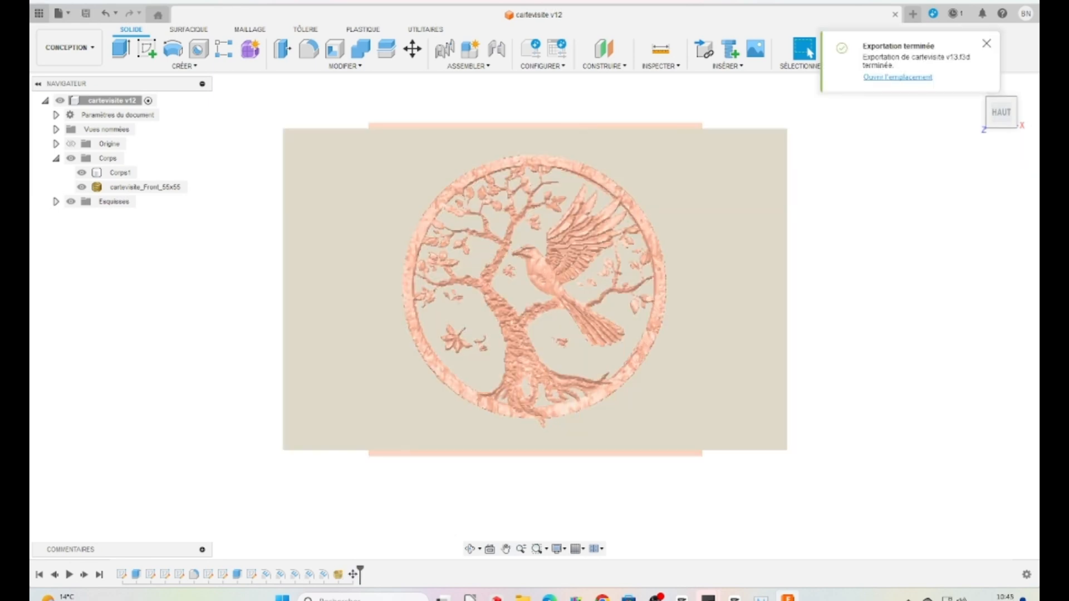
{"action": "left_click", "coordinate": [59, 13]}
{"action": "left_click", "coordinate": [78, 163]}
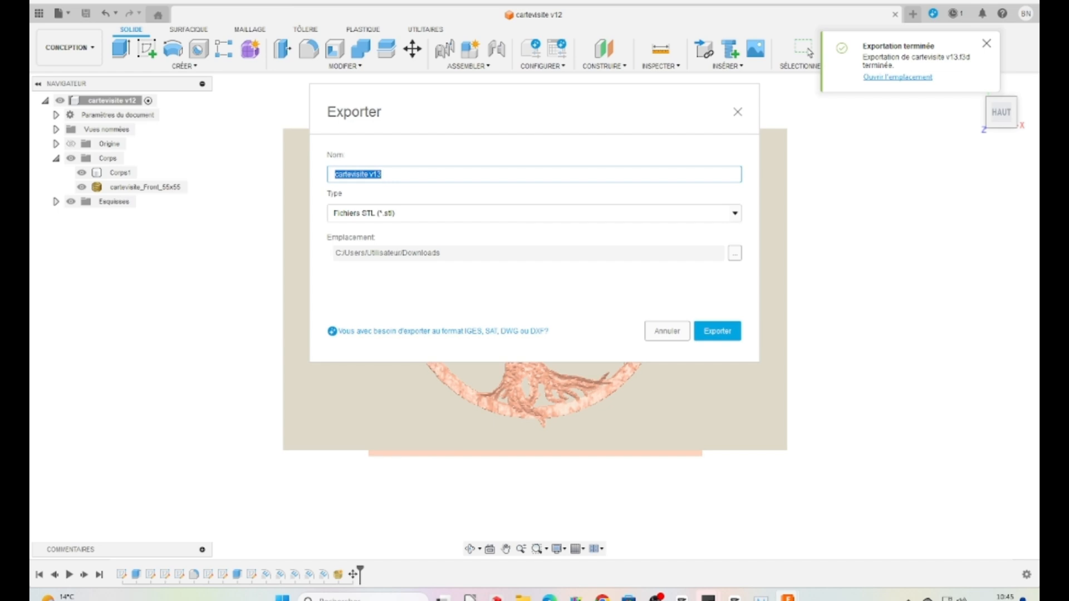
{"action": "left_click", "coordinate": [534, 213]}
{"action": "scroll", "coordinate": [534, 228], "scroll_direction": "up", "scroll_amount": 1}
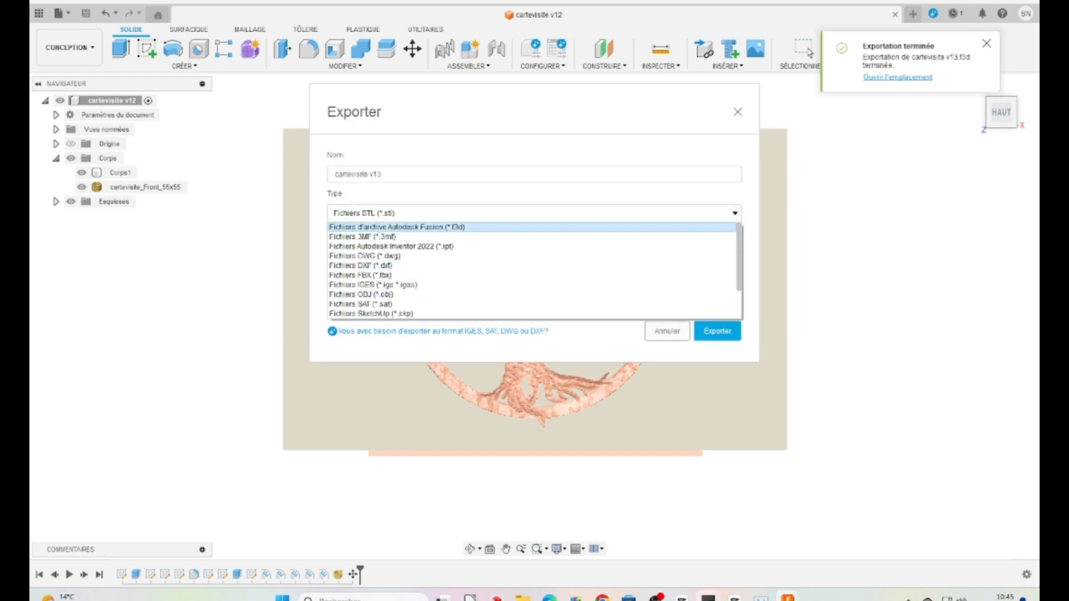
{"action": "scroll", "coordinate": [534, 246], "scroll_direction": "down", "scroll_amount": 2}
{"action": "left_click", "coordinate": [367, 304]}
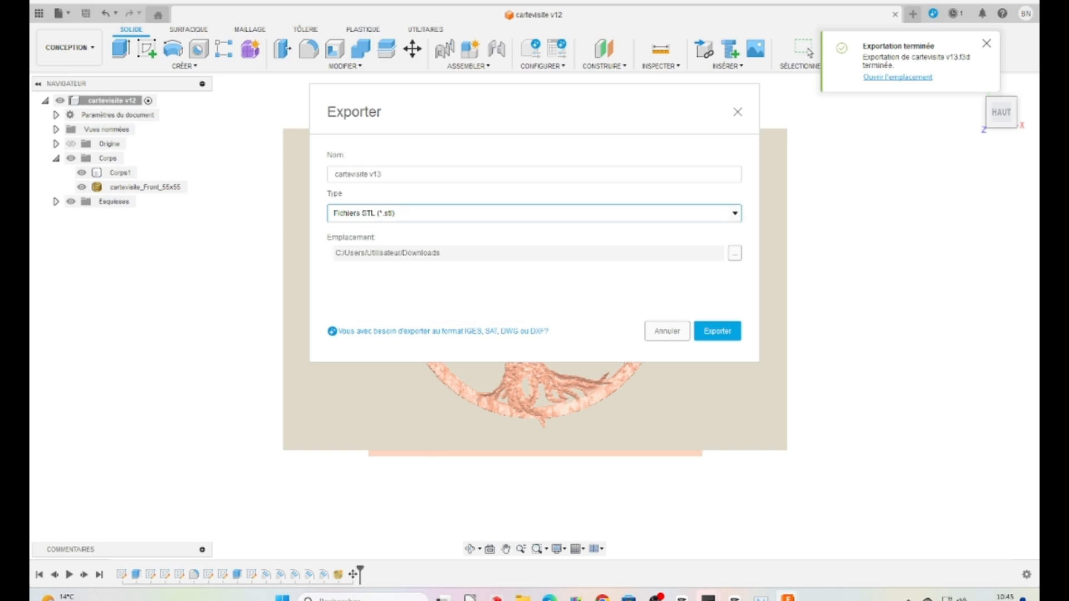
{"action": "left_click", "coordinate": [717, 331]}
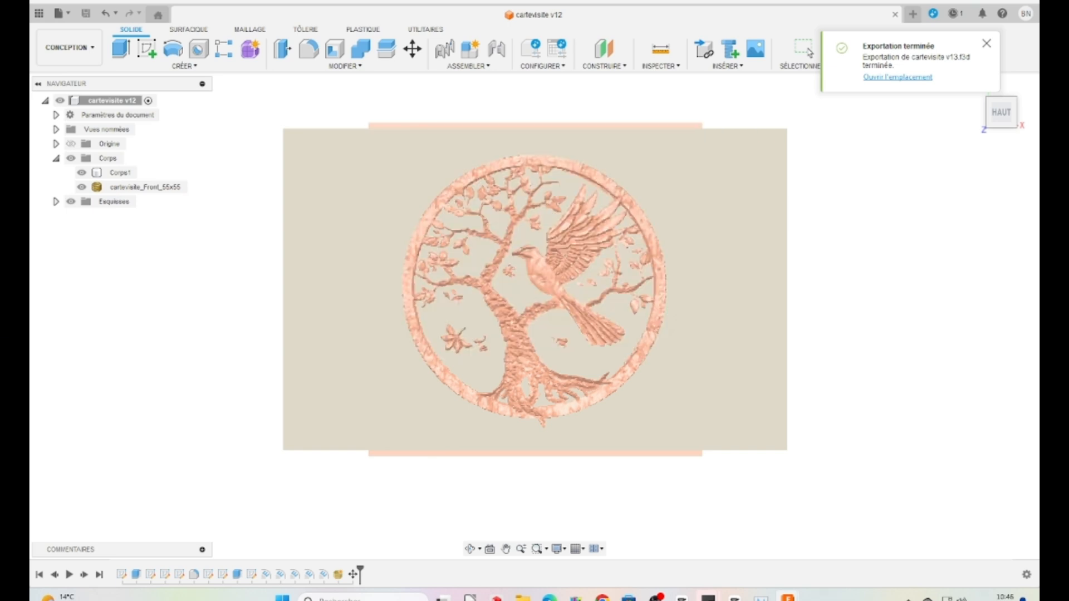
Step: Open the exported cartevisite v13 file from the Téléchargements folder in the Bambu Studio slicer
{"action": "left_click", "coordinate": [523, 597]}
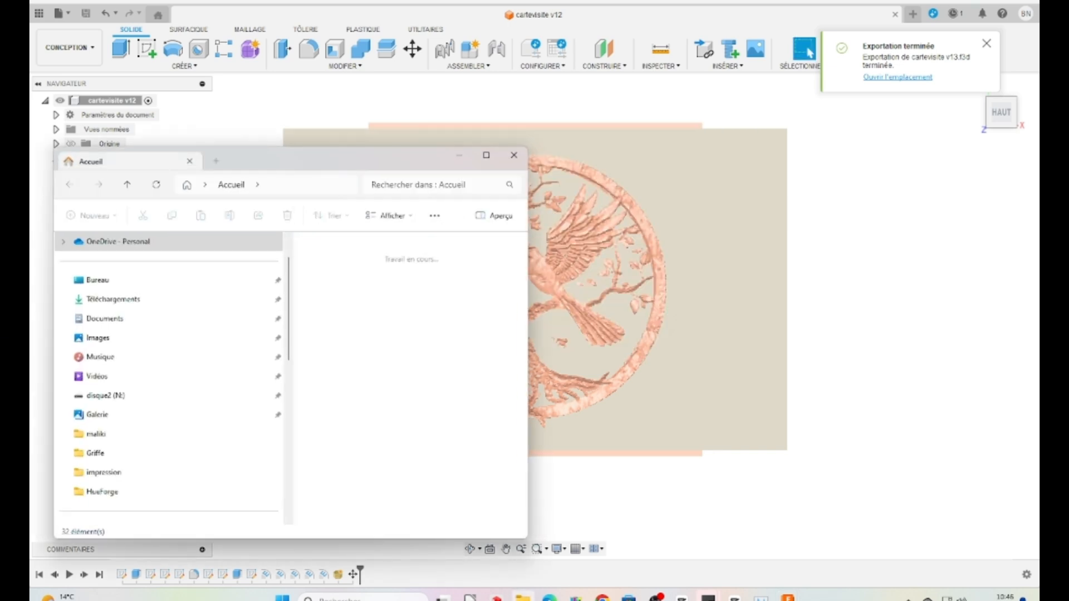
{"action": "left_click", "coordinate": [113, 300]}
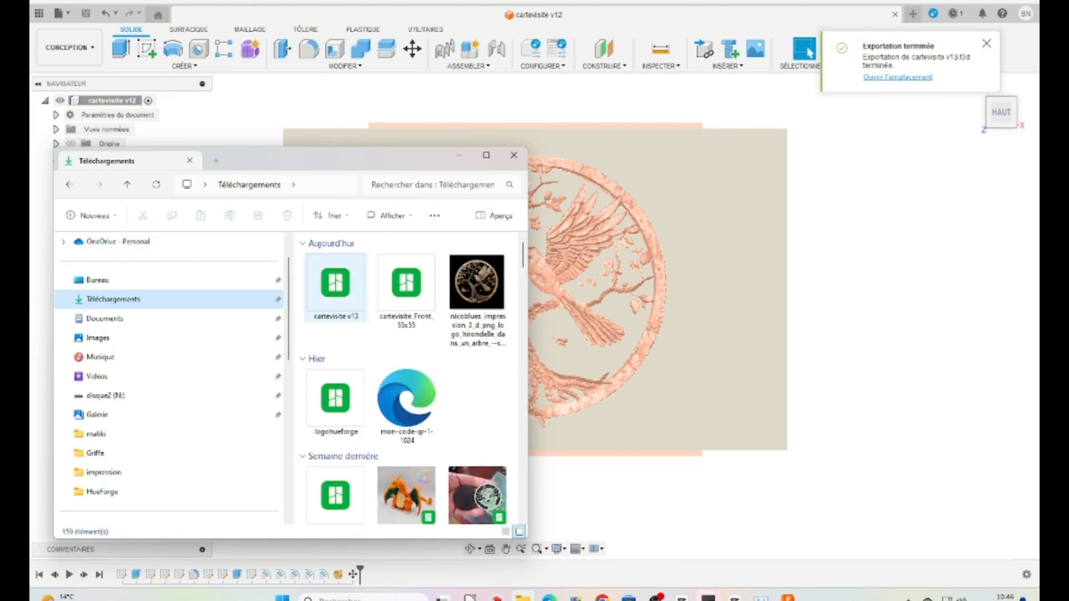
{"action": "double_click", "coordinate": [335, 286]}
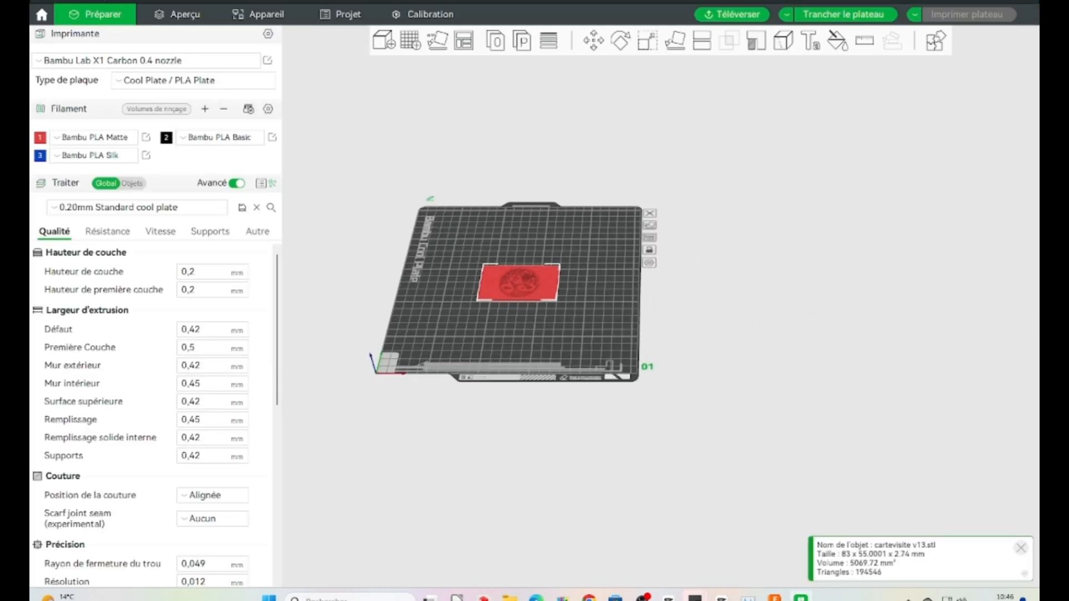
Step: Examine the card and its tree-and-bird relief on the build plate, up close and from different angles
{"action": "scroll", "coordinate": [661, 306], "scroll_direction": "up", "scroll_amount": 5}
{"action": "left_click_drag", "start_coordinate": [661, 306], "coordinate": [649, 330]}
{"action": "right_click_drag", "start_coordinate": [440, 283], "coordinate": [661, 332]}
{"action": "scroll", "coordinate": [661, 333], "scroll_direction": "up", "scroll_amount": 5}
{"action": "scroll", "coordinate": [660, 306], "scroll_direction": "up", "scroll_amount": 5}
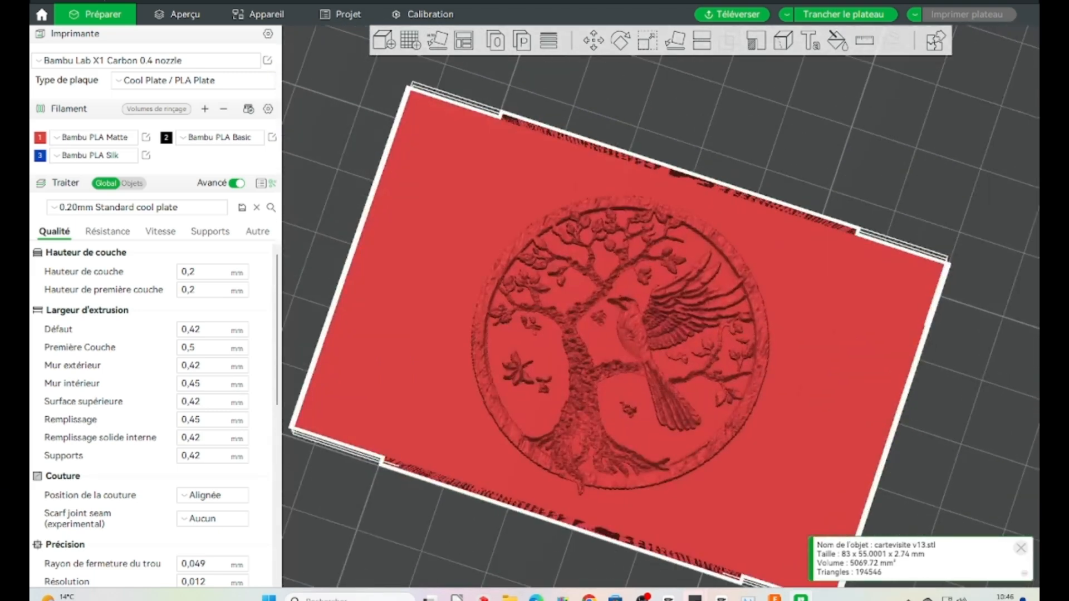
{"action": "left_click_drag", "start_coordinate": [659, 328], "coordinate": [655, 303]}
{"action": "left_click_drag", "start_coordinate": [445, 490], "coordinate": [446, 488]}
{"action": "scroll", "coordinate": [661, 306], "scroll_direction": "down", "scroll_amount": 5}
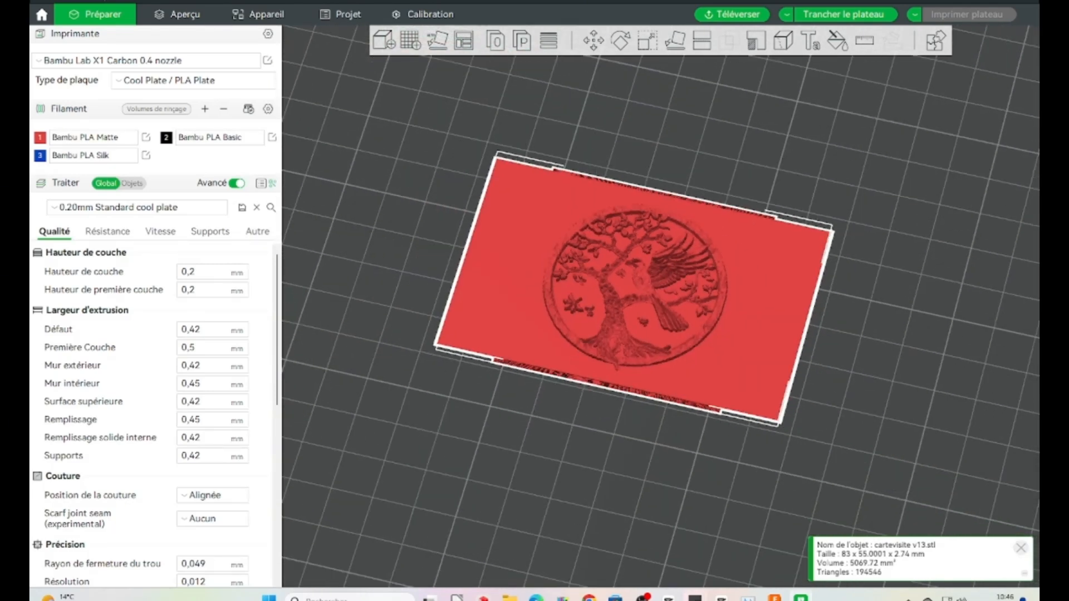
{"action": "scroll", "coordinate": [660, 306], "scroll_direction": "down", "scroll_amount": 3}
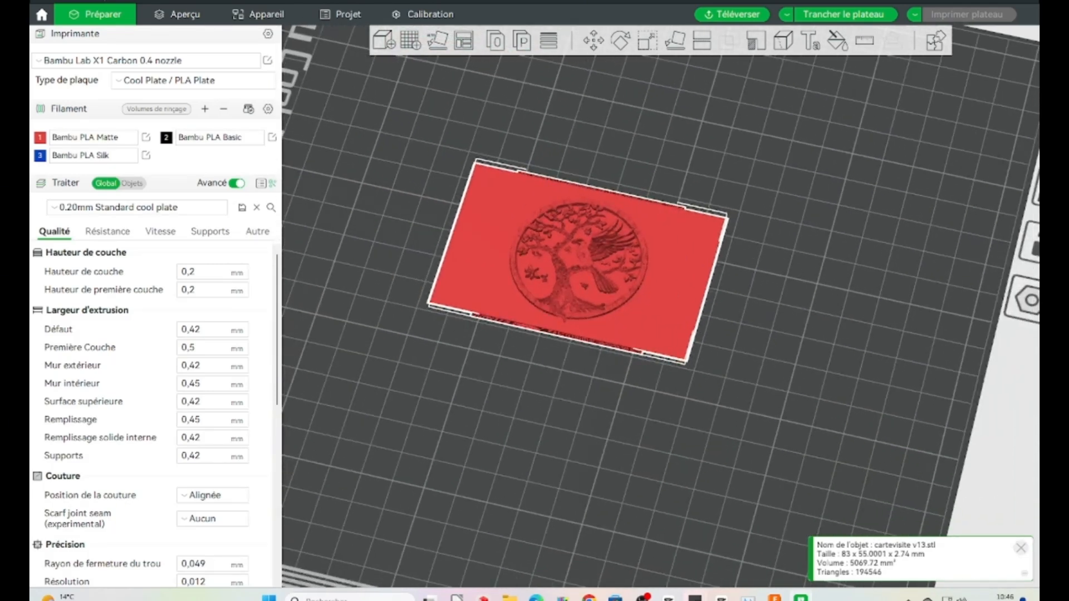
Step: Apply the hueforge process preset and review its strength and speed settings
{"action": "left_click", "coordinate": [136, 207]}
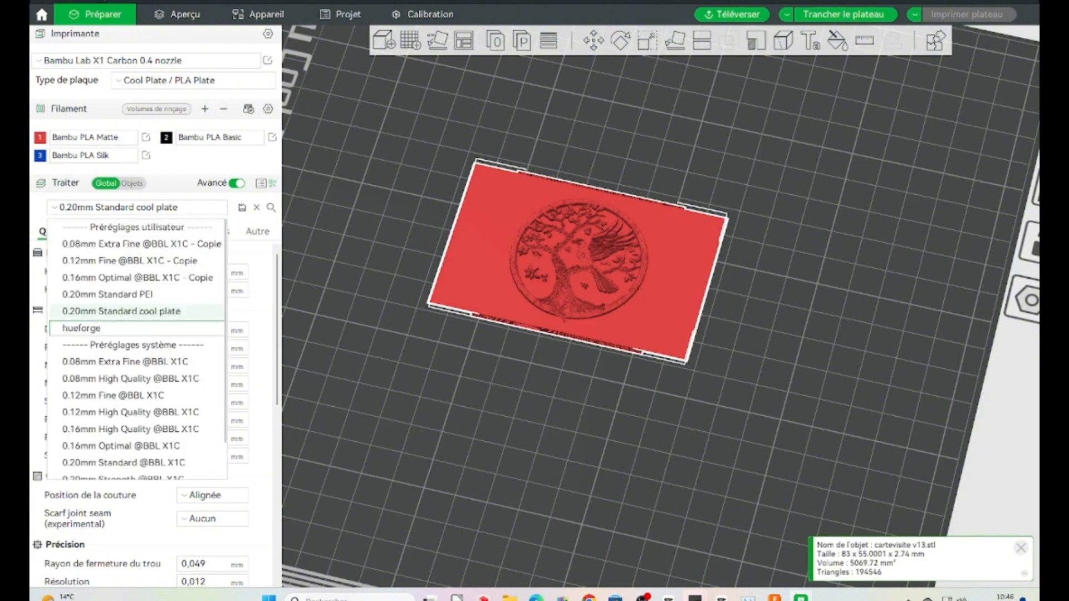
{"action": "left_click", "coordinate": [81, 328]}
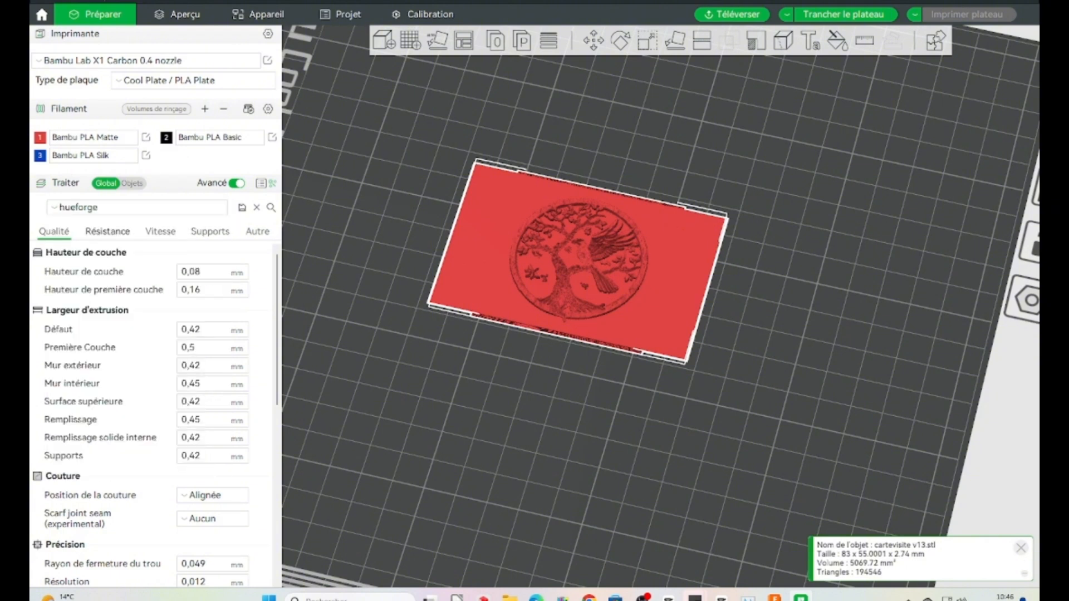
{"action": "left_click", "coordinate": [107, 231]}
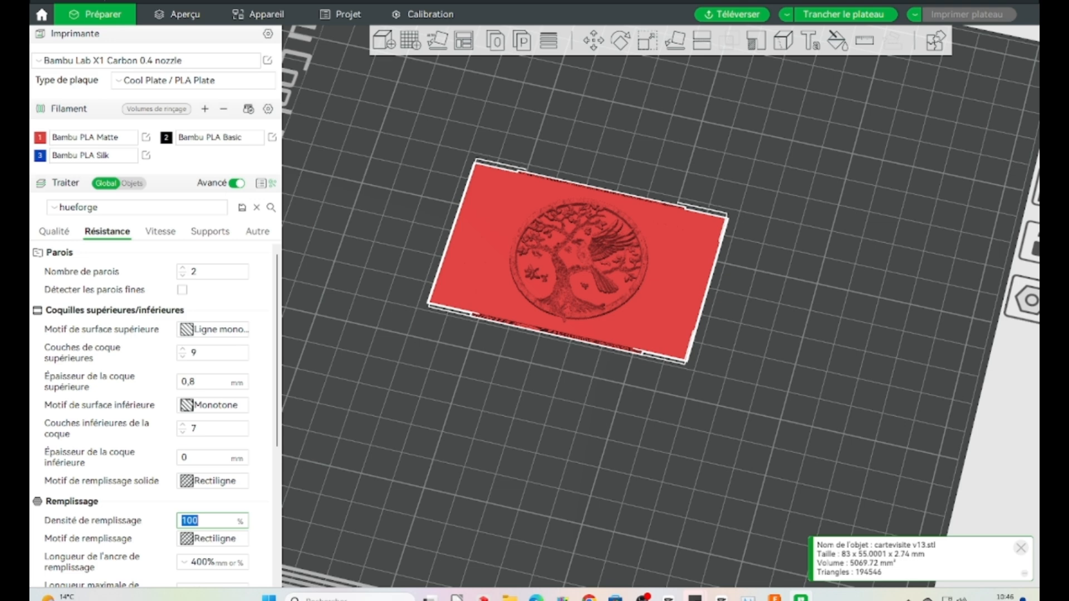
{"action": "scroll", "coordinate": [155, 415], "scroll_direction": "down", "scroll_amount": 4}
{"action": "left_click", "coordinate": [160, 231]}
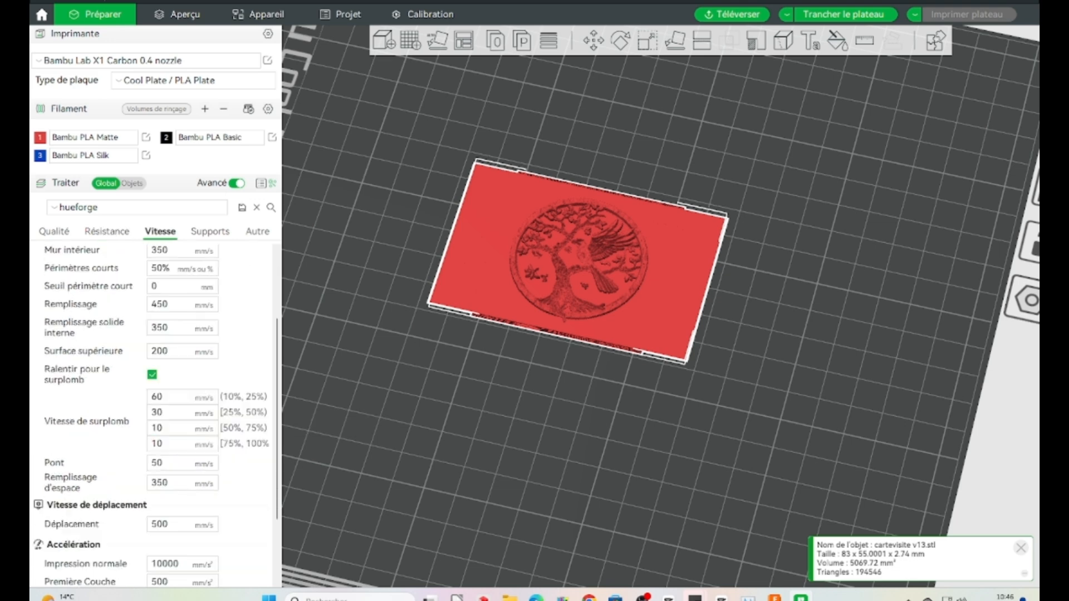
{"action": "scroll", "coordinate": [183, 328], "scroll_direction": "up", "scroll_amount": 4}
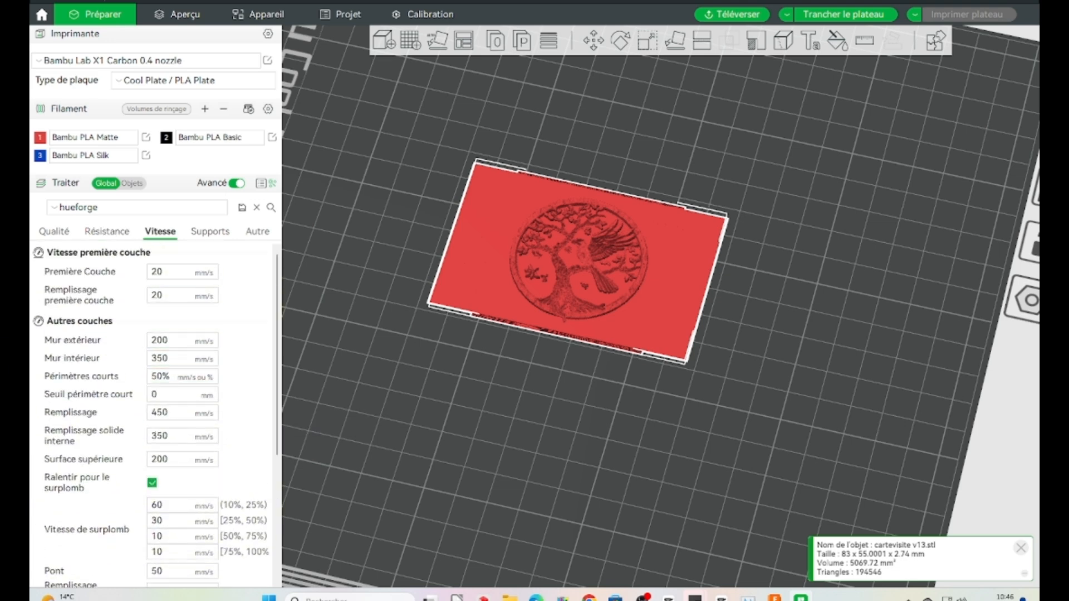
Step: Show the sliced preview and examine the plate of business cards up close
{"action": "left_click", "coordinate": [179, 14]}
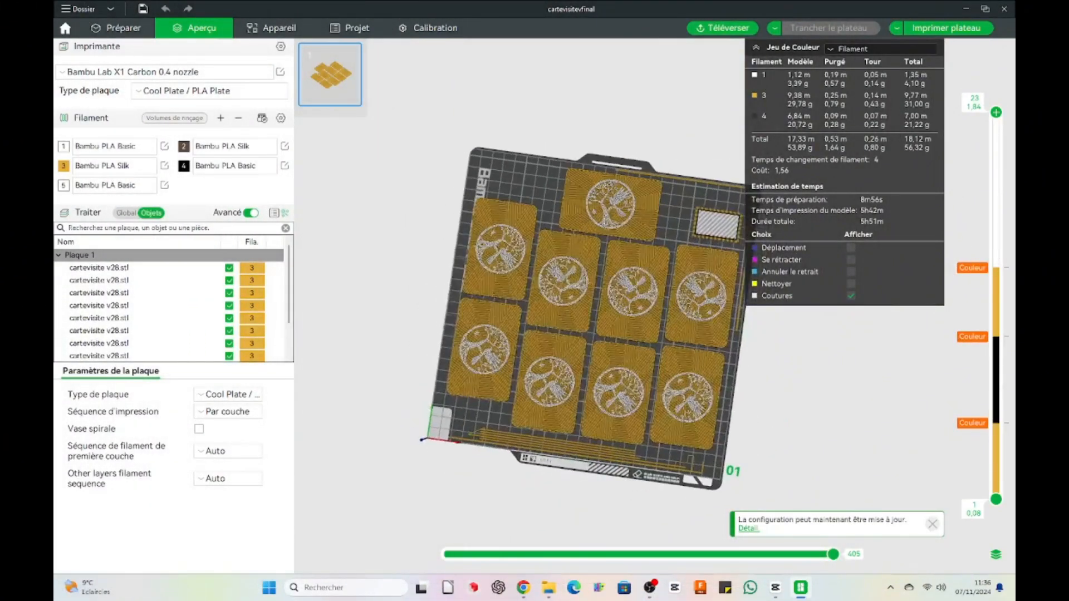
{"action": "scroll", "coordinate": [655, 307], "scroll_direction": "up", "scroll_amount": 4}
{"action": "left_click_drag", "start_coordinate": [654, 267], "coordinate": [659, 268]}
{"action": "middle_click_drag", "start_coordinate": [656, 234], "coordinate": [537, 386]}
{"action": "scroll", "coordinate": [537, 386], "scroll_direction": "up", "scroll_amount": 1}
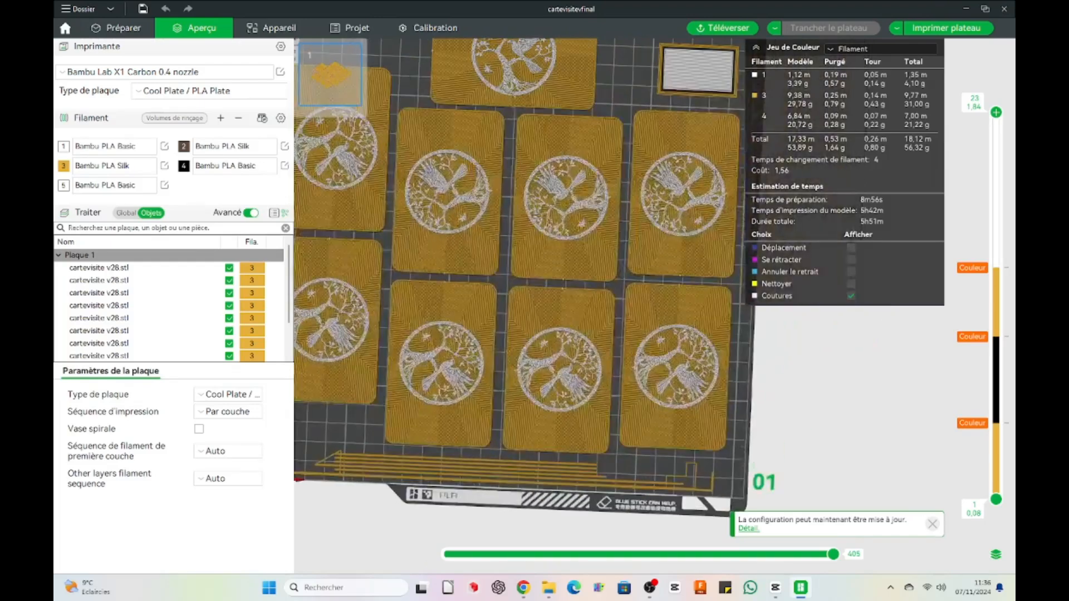
Step: Review the global strength settings, including the top surface pattern choices and infill, plus the speed settings, against the previewed cards
{"action": "left_click", "coordinate": [127, 213]}
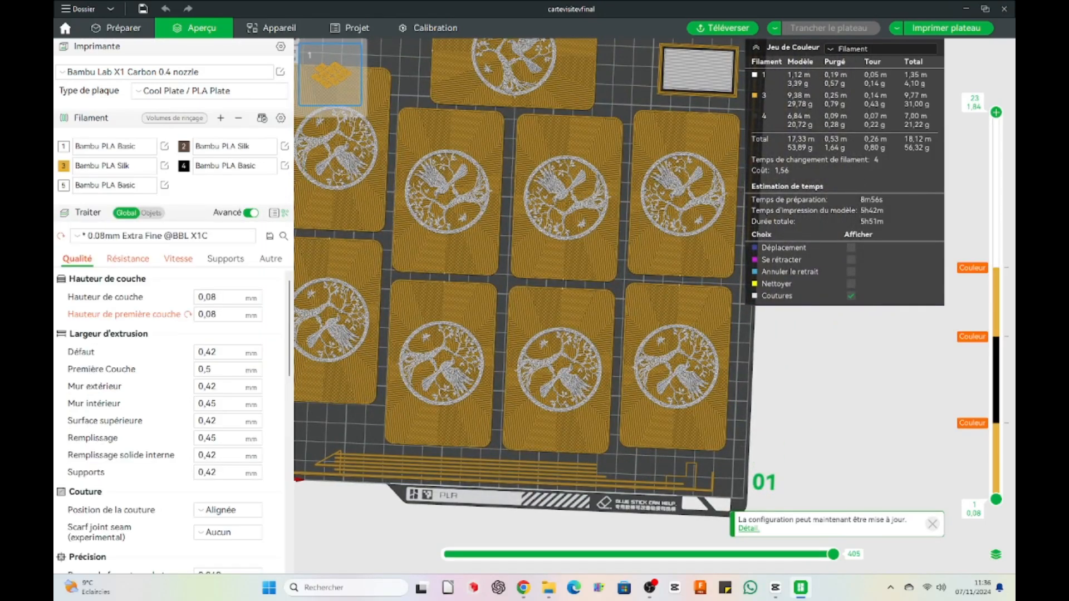
{"action": "left_click", "coordinate": [128, 258]}
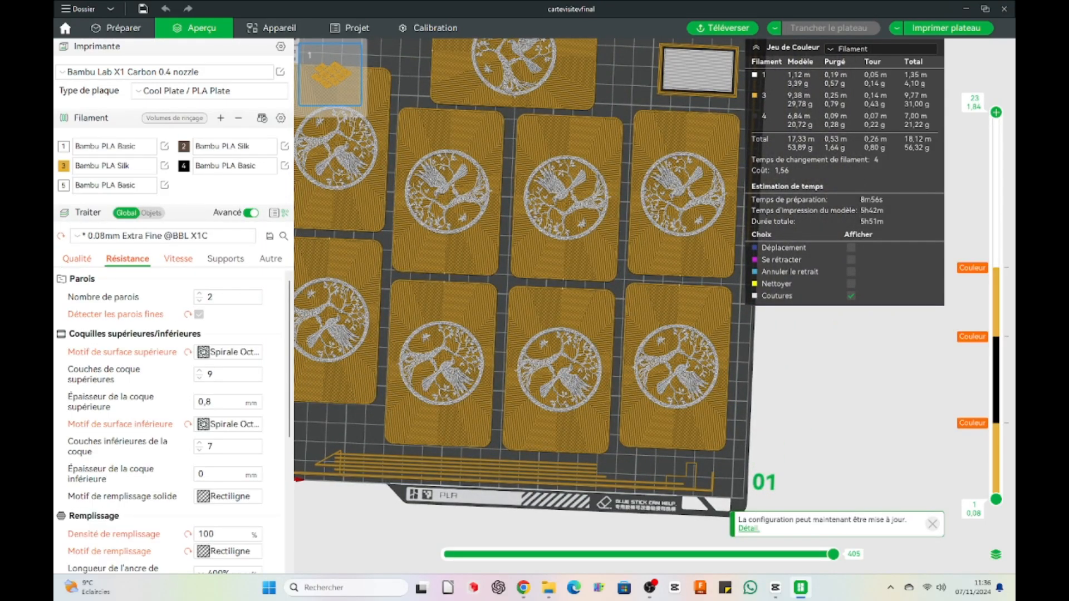
{"action": "left_click", "coordinate": [228, 352]}
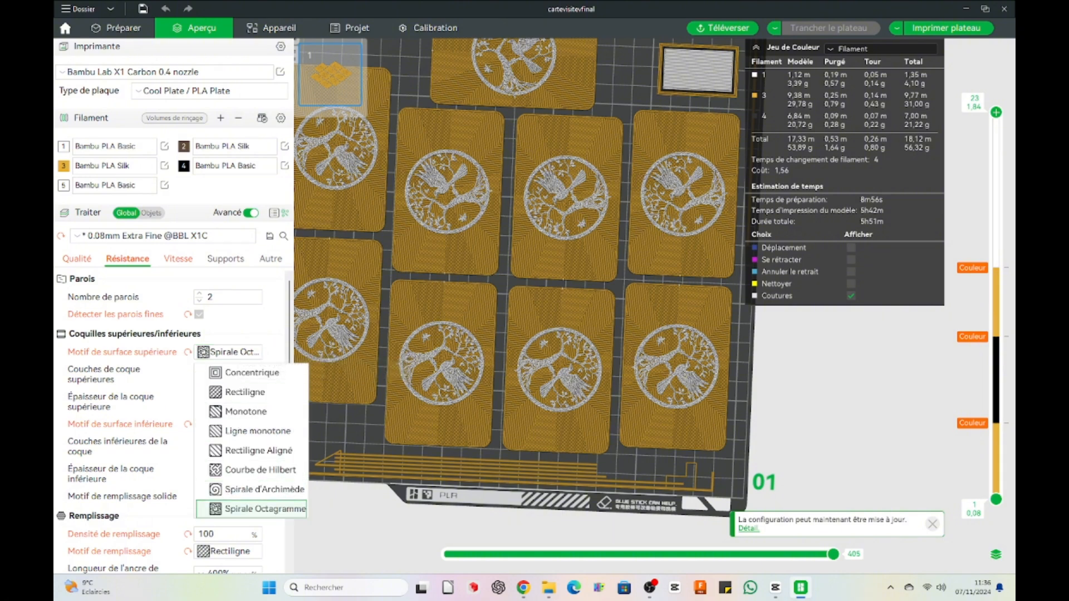
{"action": "scroll", "coordinate": [654, 301], "scroll_direction": "up", "scroll_amount": 12}
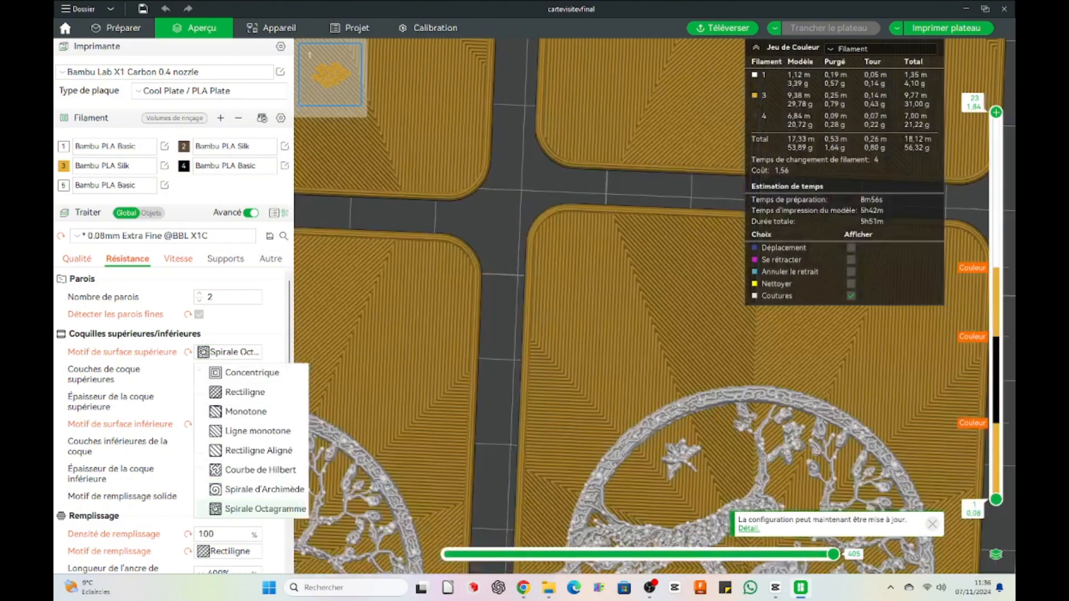
{"action": "right_click_drag", "start_coordinate": [654, 301], "coordinate": [523, 100]}
{"action": "scroll", "coordinate": [173, 423], "scroll_direction": "down", "scroll_amount": 5}
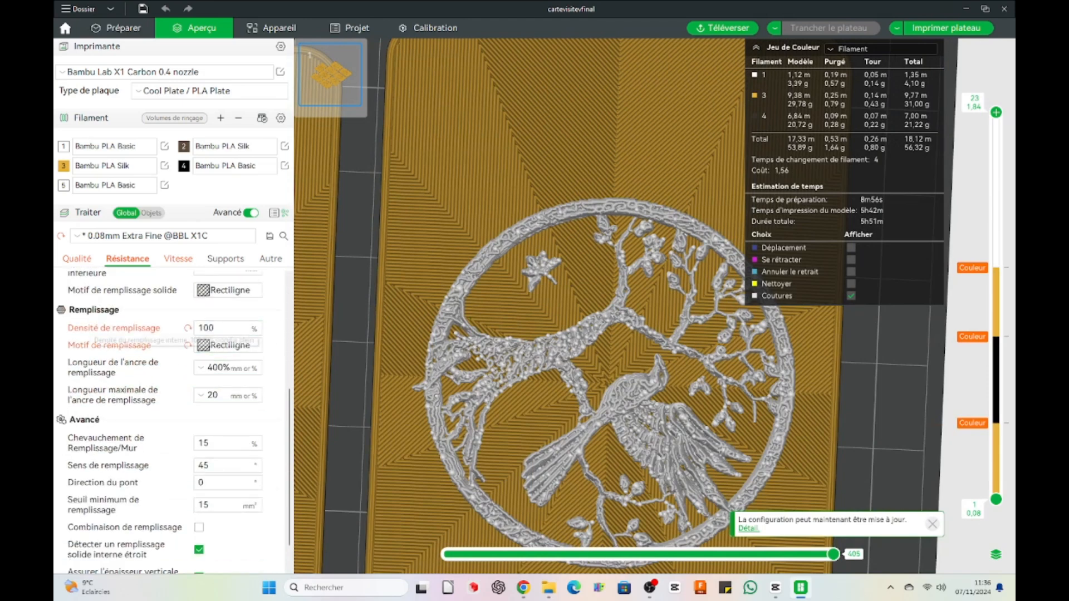
{"action": "scroll", "coordinate": [172, 345], "scroll_direction": "down", "scroll_amount": 1}
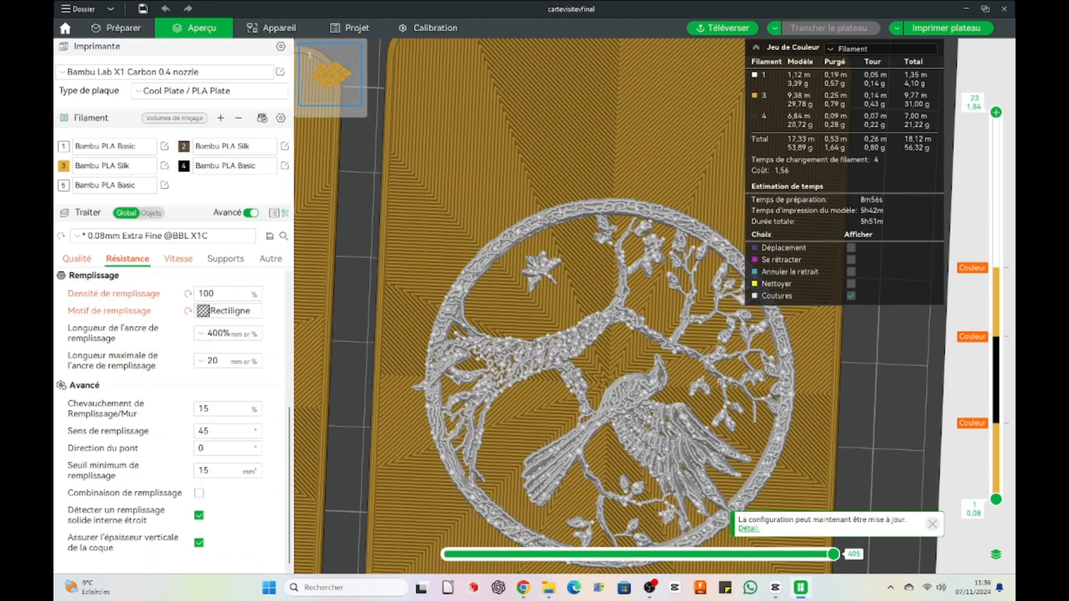
{"action": "left_click", "coordinate": [178, 259]}
{"action": "scroll", "coordinate": [172, 390], "scroll_direction": "up", "scroll_amount": 7}
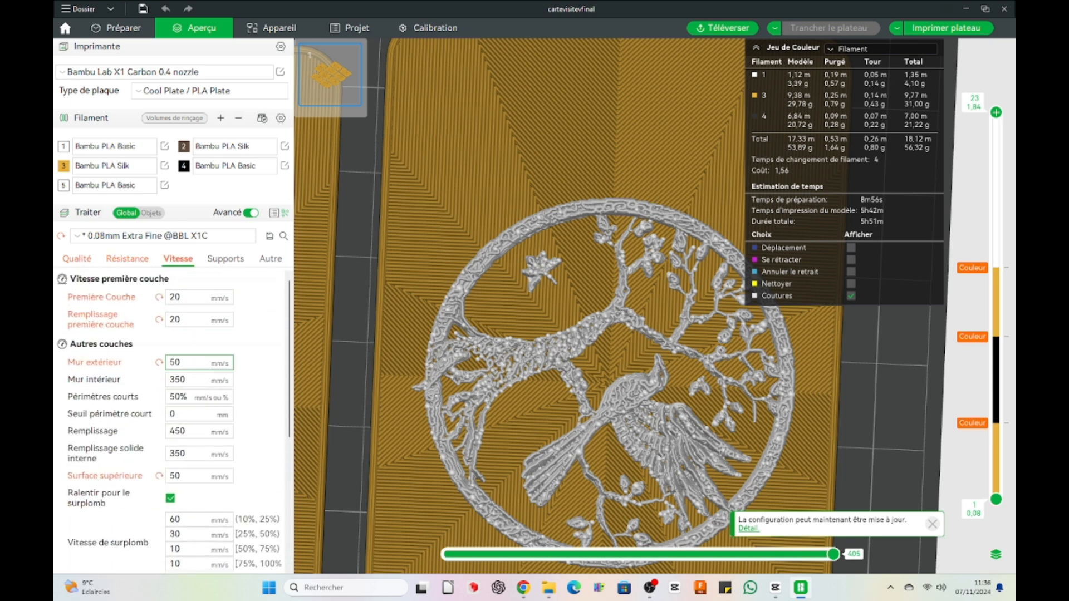
{"action": "scroll", "coordinate": [581, 306], "scroll_direction": "down", "scroll_amount": 6}
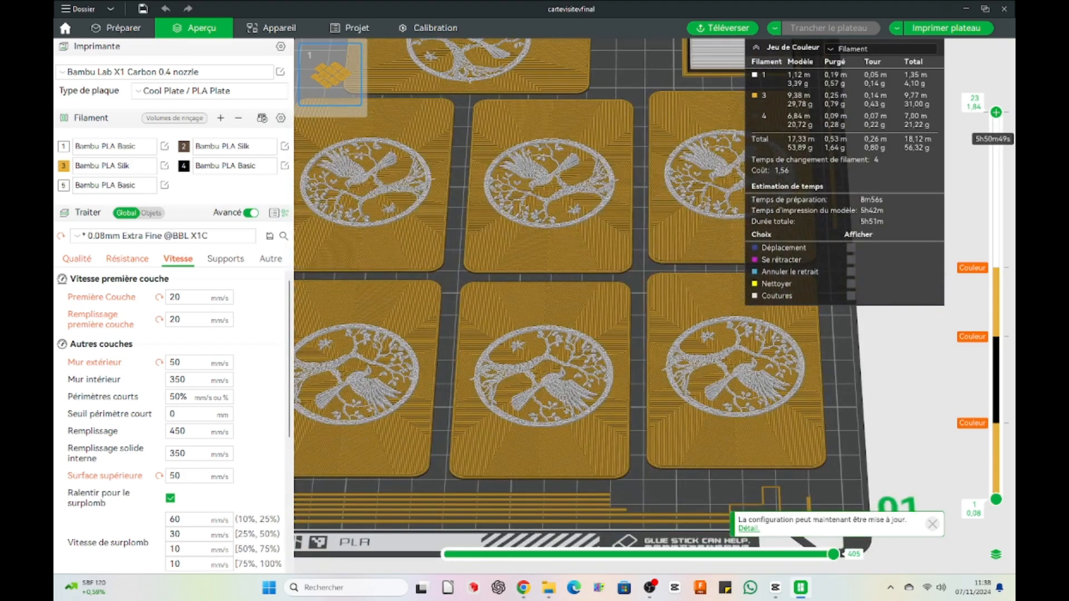
Step: Lower the preview to layer 7 (0.56 mm) to inspect the black section of the cards
{"action": "left_click_drag", "start_coordinate": [996, 112], "coordinate": [996, 388]}
{"action": "left_click_drag", "start_coordinate": [656, 356], "coordinate": [657, 389]}
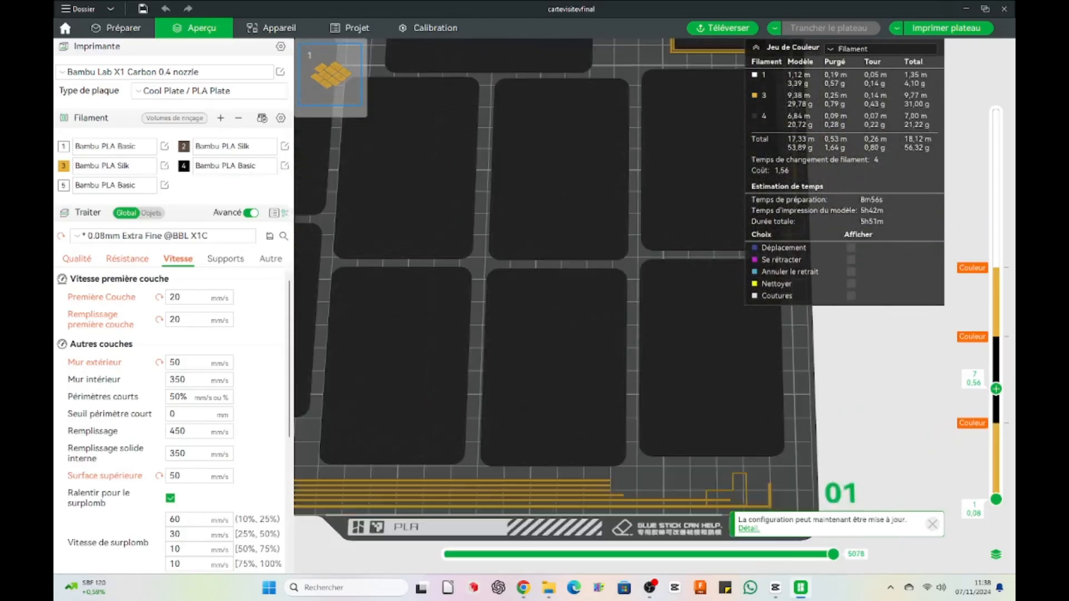
{"action": "scroll", "coordinate": [518, 284], "scroll_direction": "down", "scroll_amount": 5}
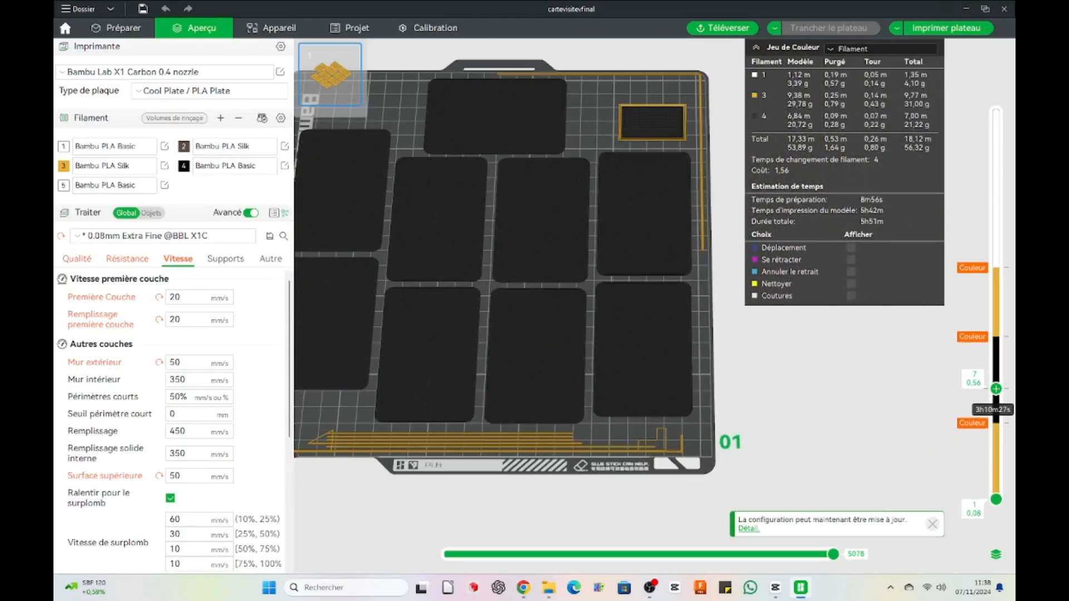
Step: Step the preview upward one layer at a time to layer 23 and inspect the finished cards
{"action": "key", "text": "Up"}
{"action": "key", "text": "Up"}
{"action": "key", "text": "Up"}
{"action": "key", "text": "Up"}
{"action": "key", "text": "Up"}
{"action": "key", "text": "Up"}
{"action": "key", "text": "Up"}
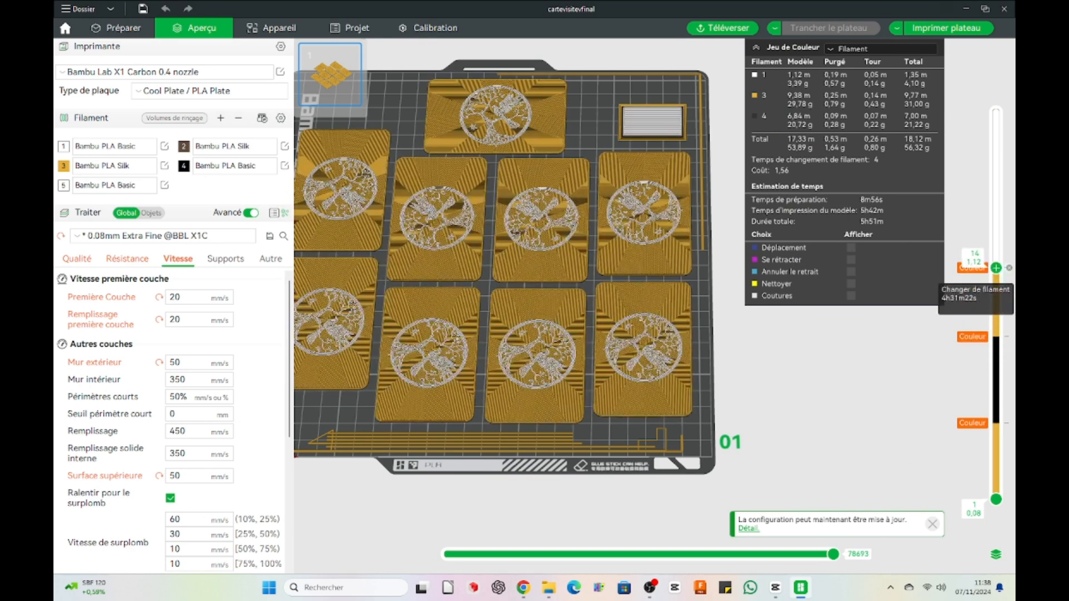
{"action": "key", "text": "Up"}
{"action": "key", "text": "Up"}
{"action": "key", "text": "Up"}
{"action": "key", "text": "Up"}
{"action": "key", "text": "Up"}
{"action": "key", "text": "Up"}
{"action": "key", "text": "Up"}
{"action": "key", "text": "Up"}
{"action": "key", "text": "Up"}
{"action": "scroll", "coordinate": [655, 301], "scroll_direction": "down", "scroll_amount": 3}
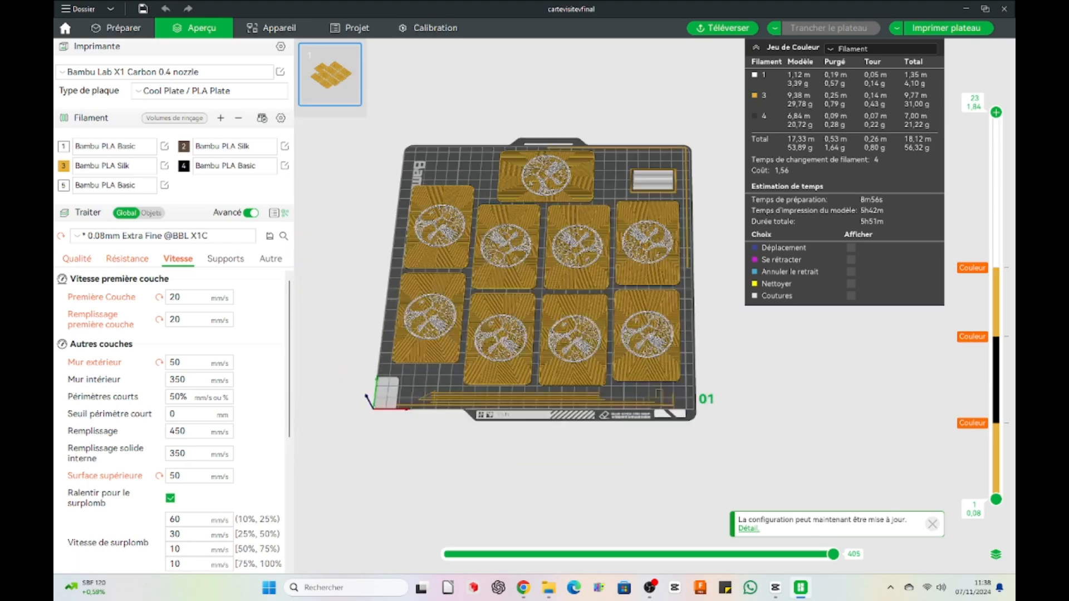
{"action": "scroll", "coordinate": [546, 278], "scroll_direction": "up", "scroll_amount": 5}
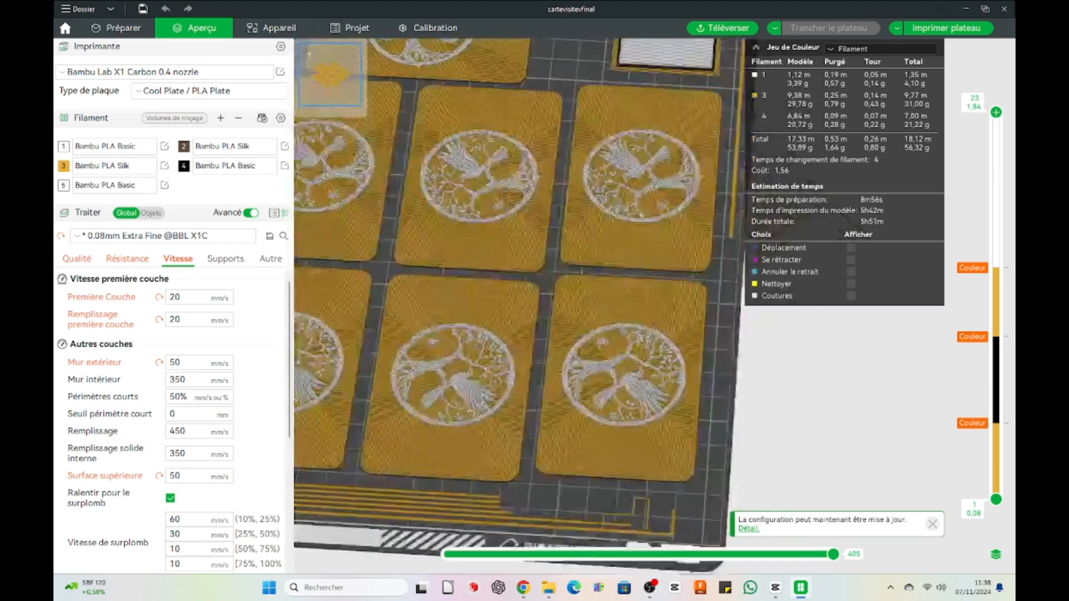
{"action": "scroll", "coordinate": [545, 301], "scroll_direction": "down", "scroll_amount": 2}
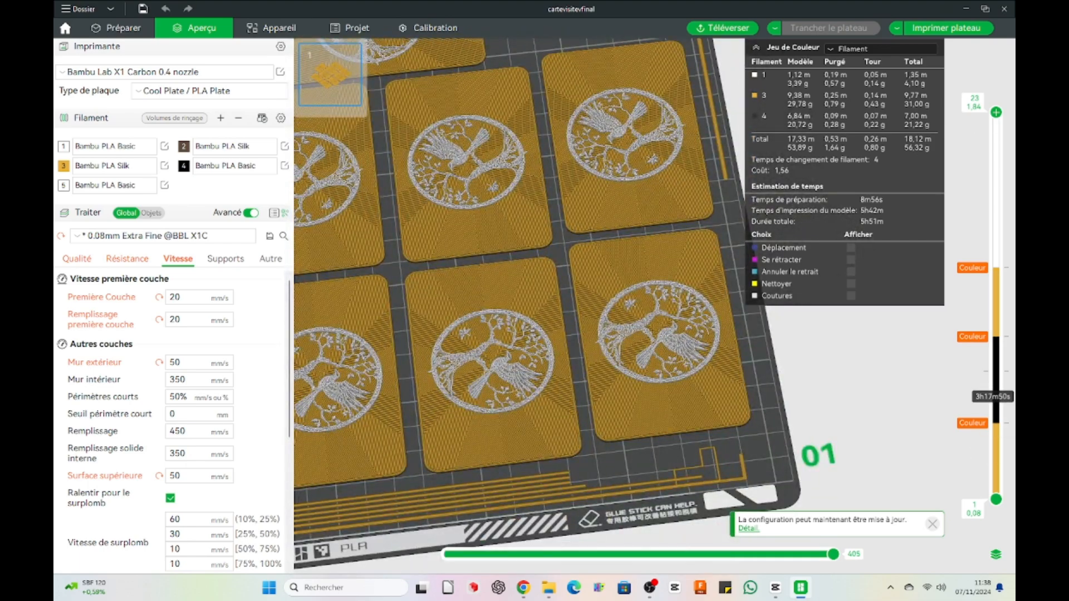
Step: Try to change the filament to Filament3 at layer 8 (0.64 mm)
{"action": "left_click", "coordinate": [996, 372]}
{"action": "right_click", "coordinate": [995, 373]}
{"action": "mouse_move", "coordinate": [946, 426]}
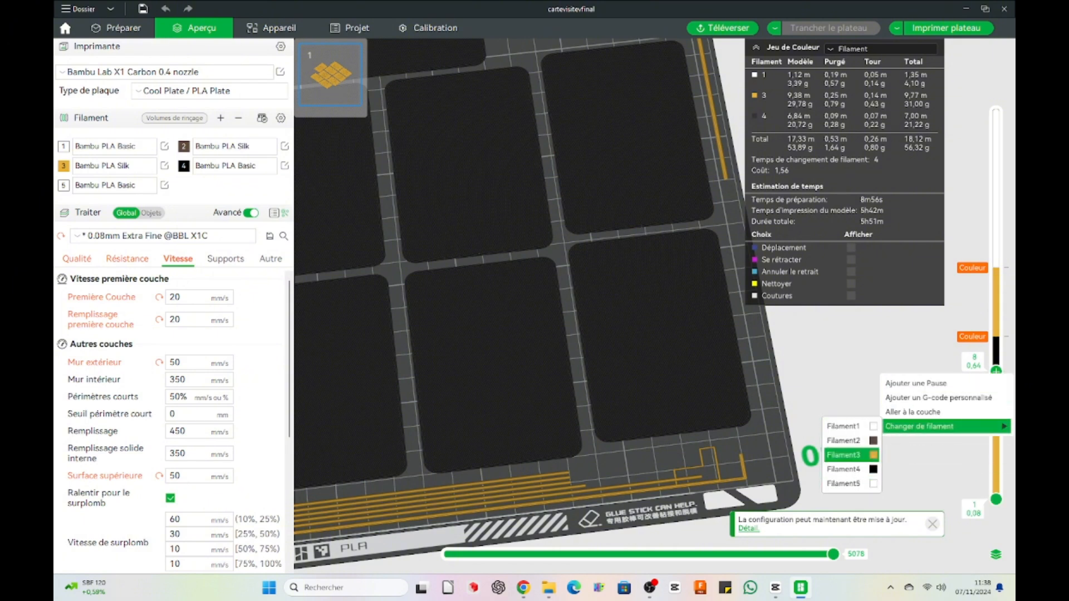
{"action": "left_click", "coordinate": [843, 455]}
Step: Add a filament change to Filament3 at layer 20 (1.60 mm) and slice the plate again
{"action": "left_click", "coordinate": [996, 167]}
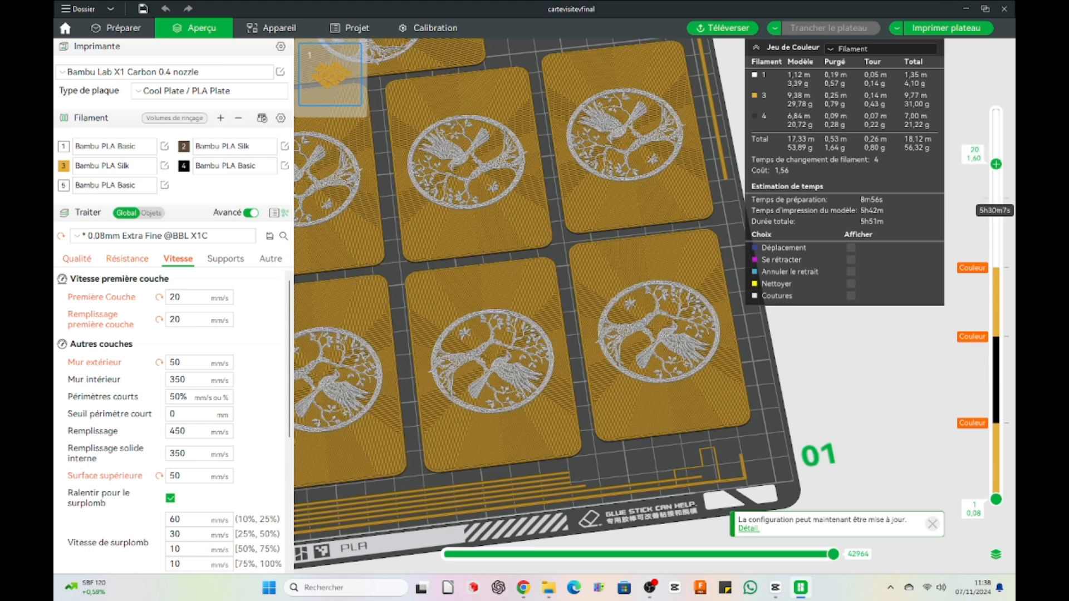
{"action": "right_click", "coordinate": [995, 164]}
{"action": "mouse_move", "coordinate": [946, 217]}
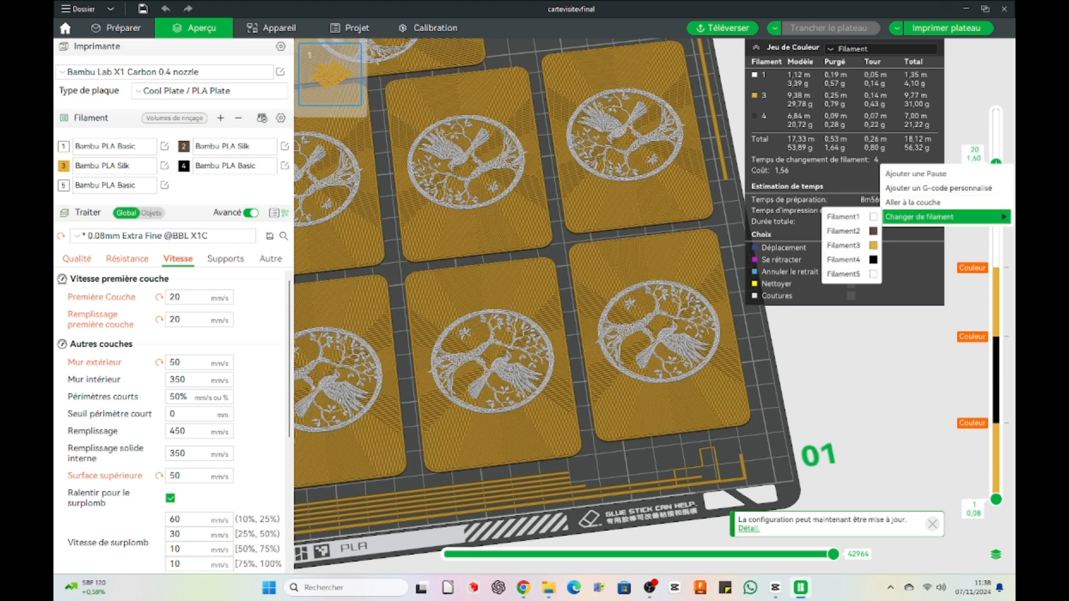
{"action": "left_click", "coordinate": [846, 245]}
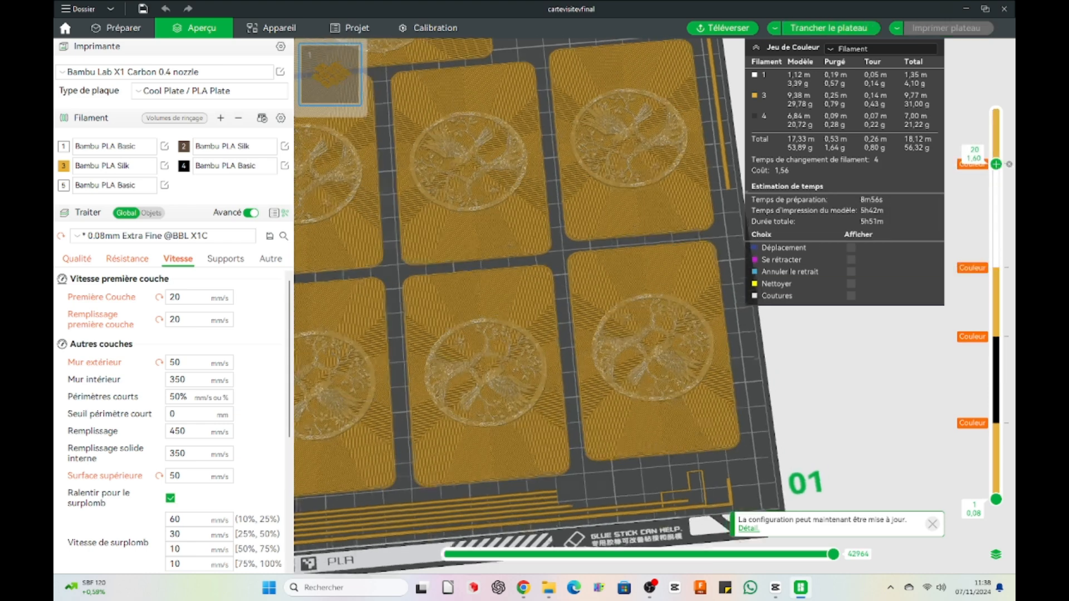
{"action": "left_click", "coordinate": [828, 28]}
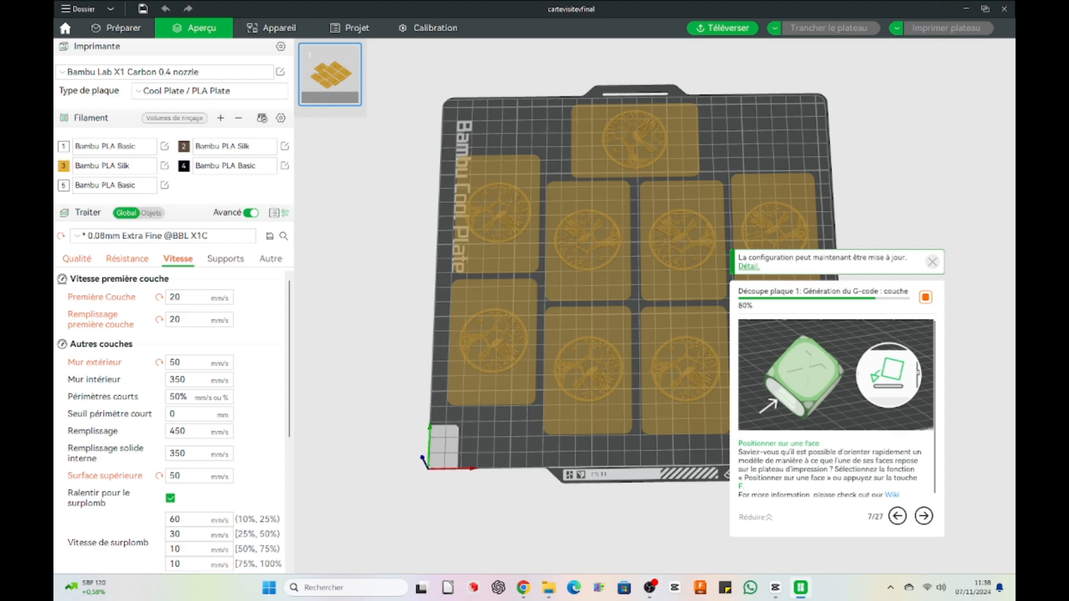
Step: Inspect one card's tree-and-bird relief in the new preview, up to layer 23 (1.84 mm)
{"action": "scroll", "coordinate": [556, 306], "scroll_direction": "up", "scroll_amount": 6}
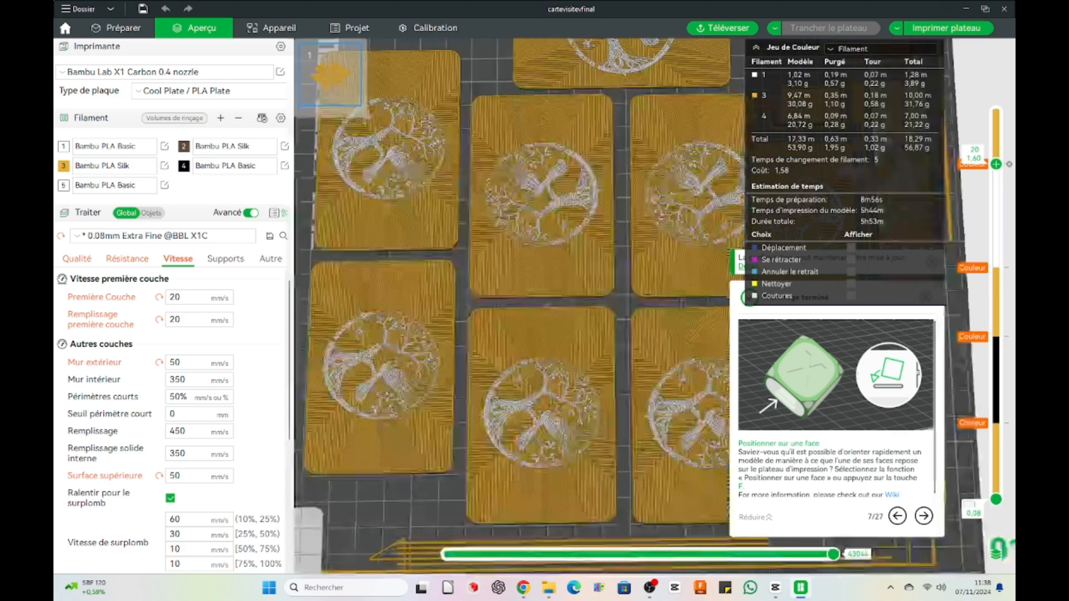
{"action": "scroll", "coordinate": [556, 312], "scroll_direction": "up", "scroll_amount": 5}
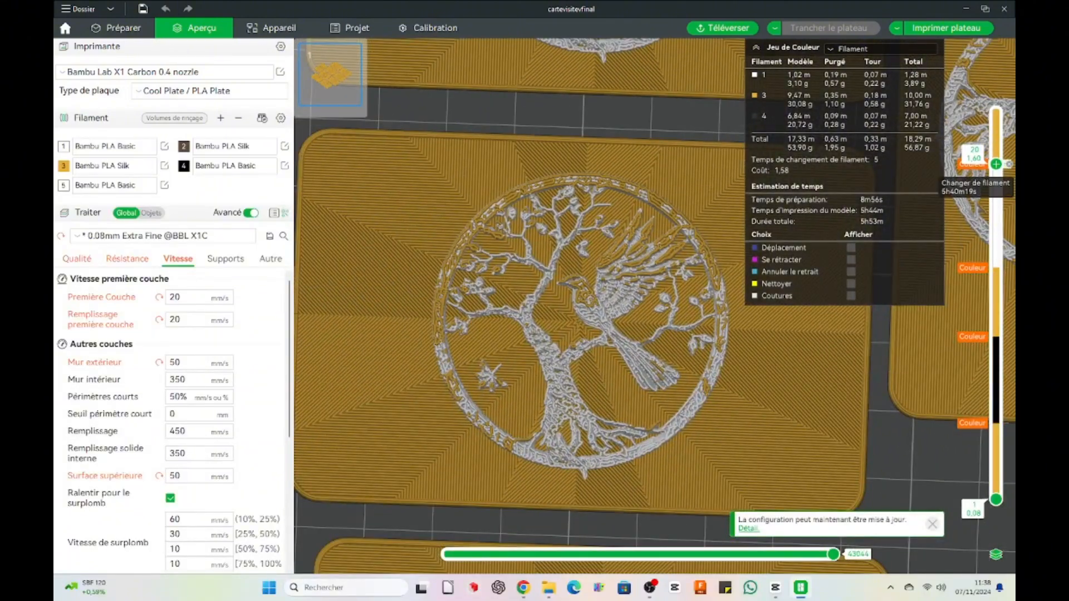
{"action": "left_click_drag", "start_coordinate": [995, 164], "coordinate": [995, 112]}
{"action": "scroll", "coordinate": [655, 306], "scroll_direction": "up", "scroll_amount": 4}
{"action": "scroll", "coordinate": [608, 330], "scroll_direction": "down", "scroll_amount": 5}
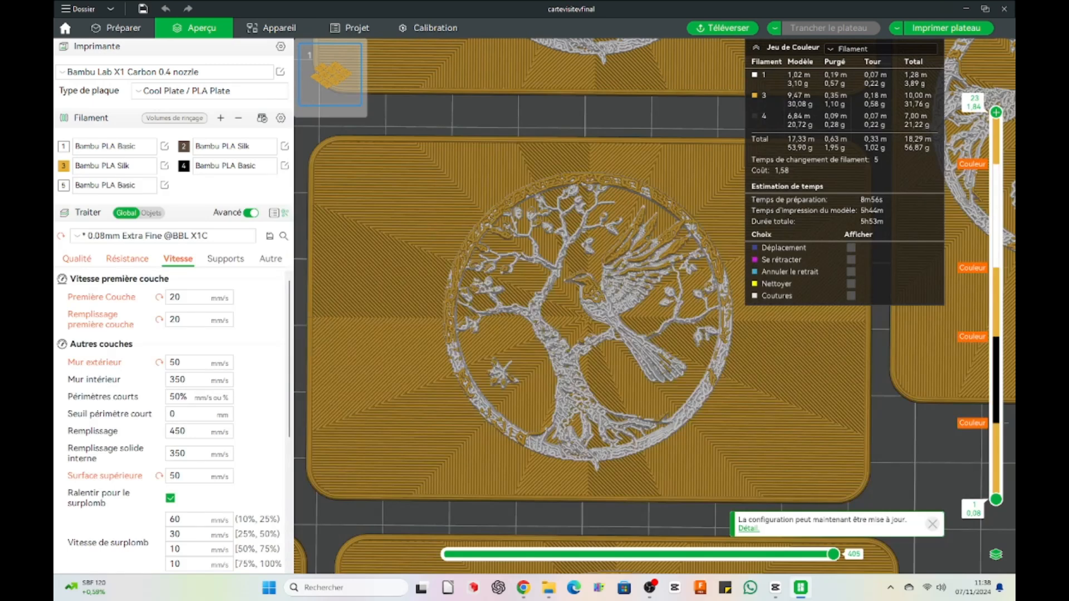
Step: Add a filament change to Filament3 at layer 18 (1.44 mm) and reslice the plate
{"action": "left_click_drag", "start_coordinate": [996, 112], "coordinate": [995, 196]}
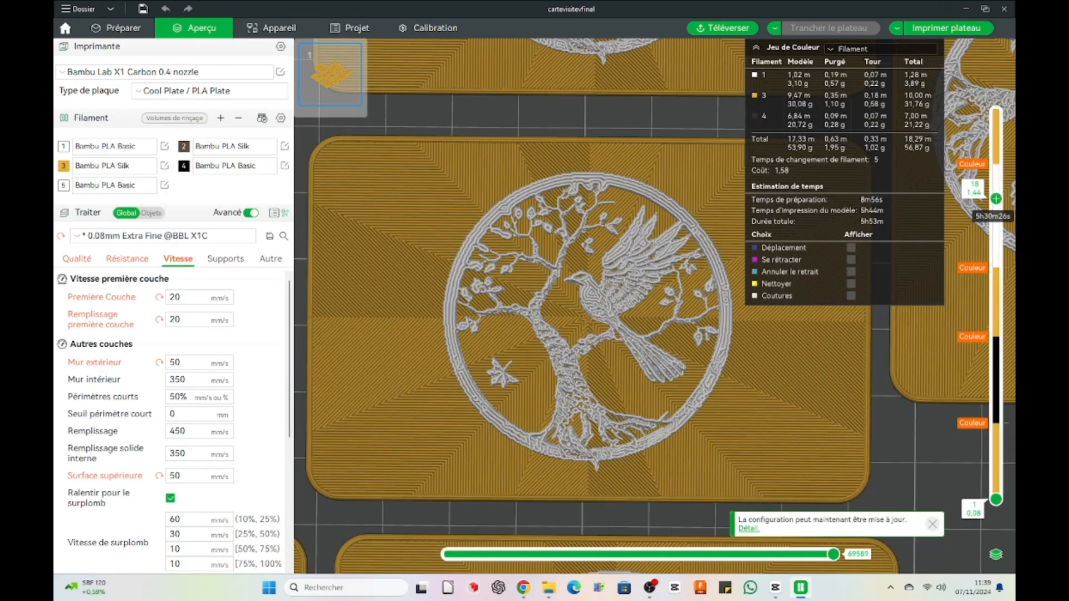
{"action": "right_click", "coordinate": [996, 196]}
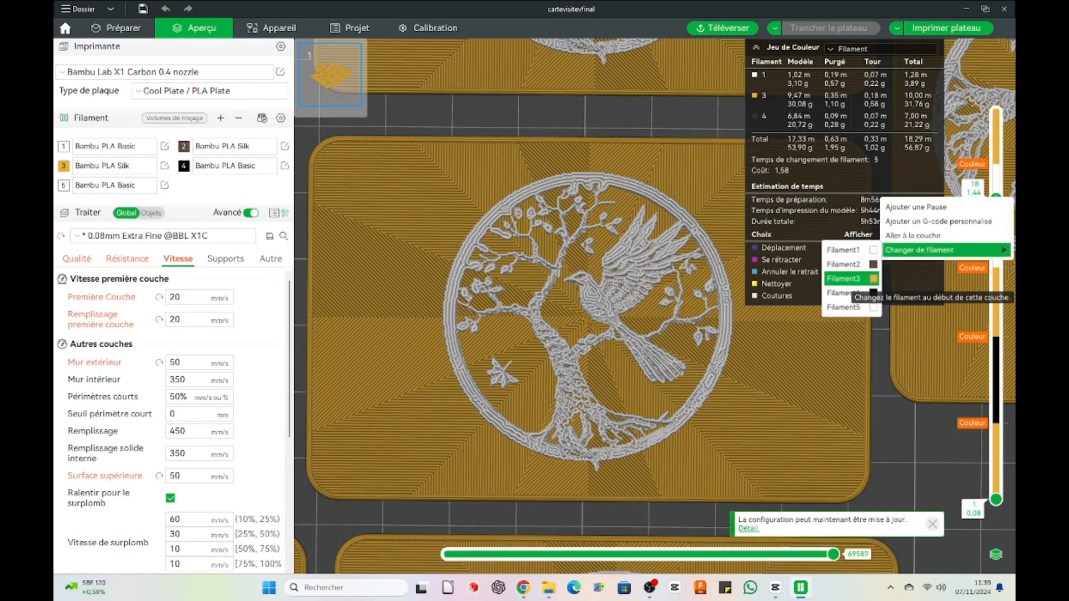
{"action": "left_click", "coordinate": [846, 277]}
{"action": "left_click", "coordinate": [822, 28]}
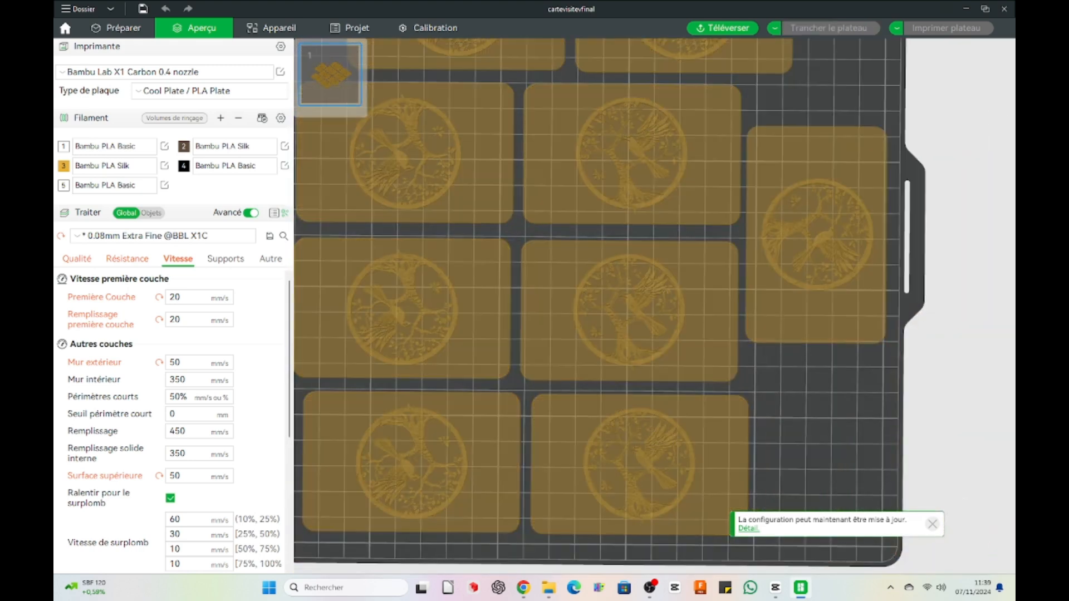
Step: Examine the resliced tree-and-bird relief at layer 18 and layer 23, from above, tilted and close up
{"action": "scroll", "coordinate": [654, 306], "scroll_direction": "down", "scroll_amount": 3}
{"action": "middle_click_drag", "start_coordinate": [612, 306], "coordinate": [654, 319]}
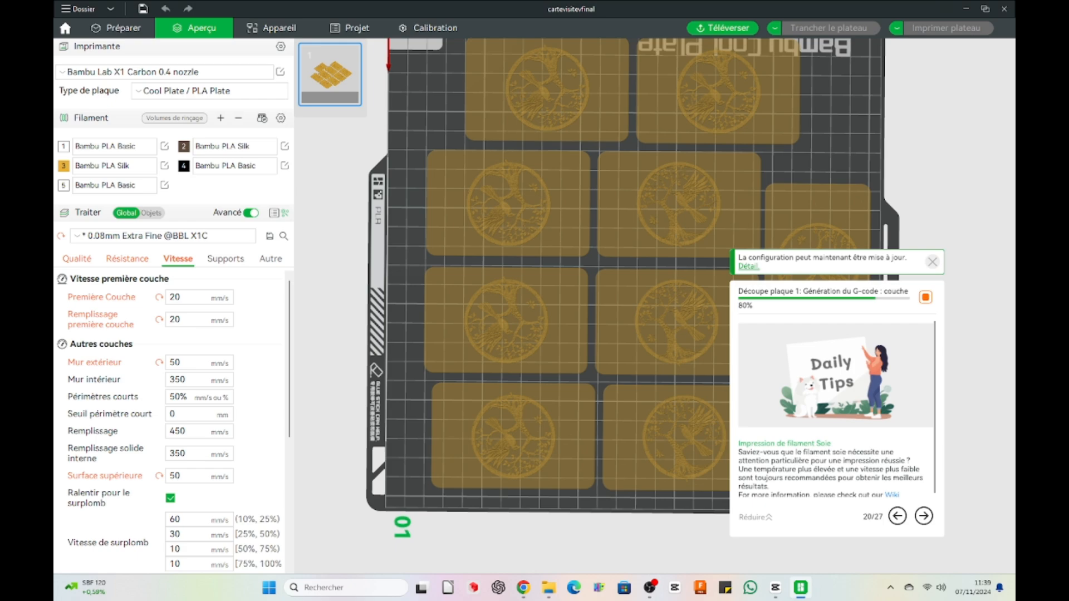
{"action": "scroll", "coordinate": [710, 258], "scroll_direction": "up", "scroll_amount": 12}
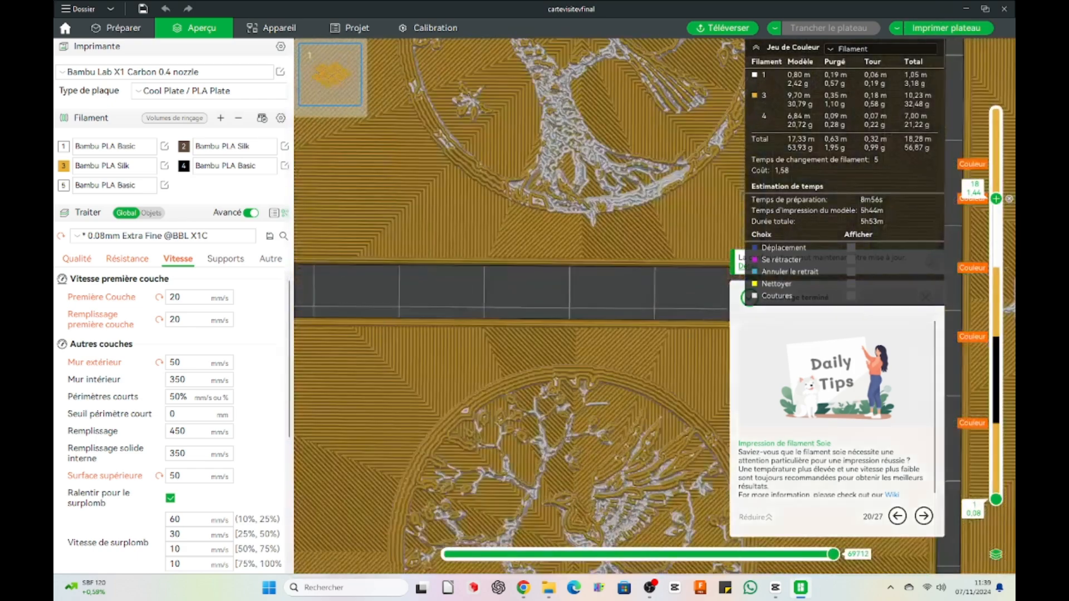
{"action": "middle_click_drag", "start_coordinate": [568, 223], "coordinate": [562, 384]}
{"action": "scroll", "coordinate": [562, 223], "scroll_direction": "up", "scroll_amount": 2}
{"action": "scroll", "coordinate": [562, 223], "scroll_direction": "down", "scroll_amount": 2}
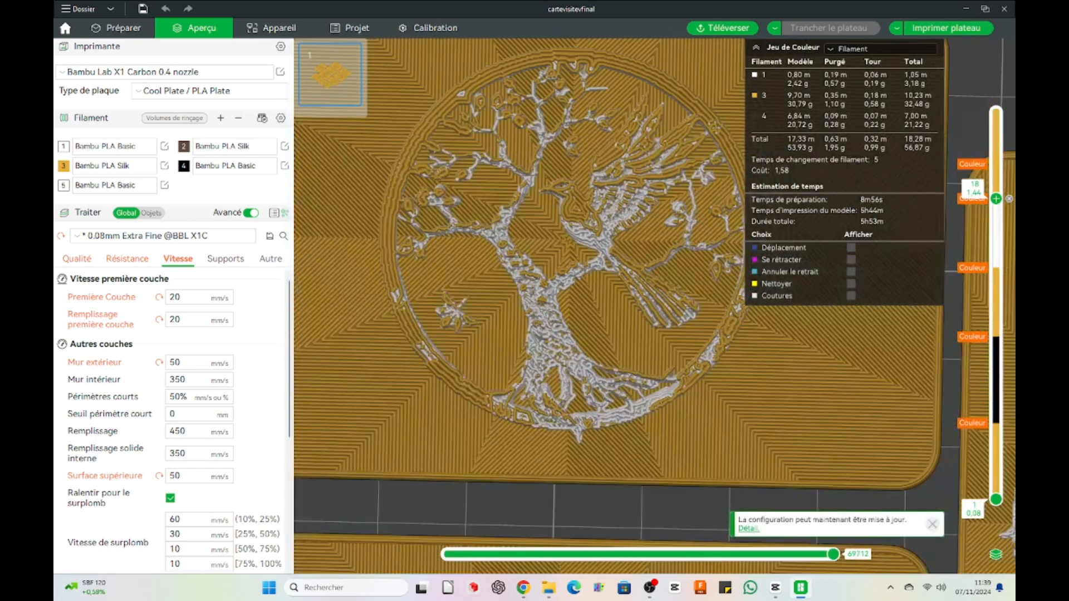
{"action": "middle_click_drag", "start_coordinate": [573, 239], "coordinate": [561, 274]}
{"action": "left_click_drag", "start_coordinate": [996, 199], "coordinate": [995, 113]}
{"action": "left_click_drag", "start_coordinate": [682, 289], "coordinate": [684, 267]}
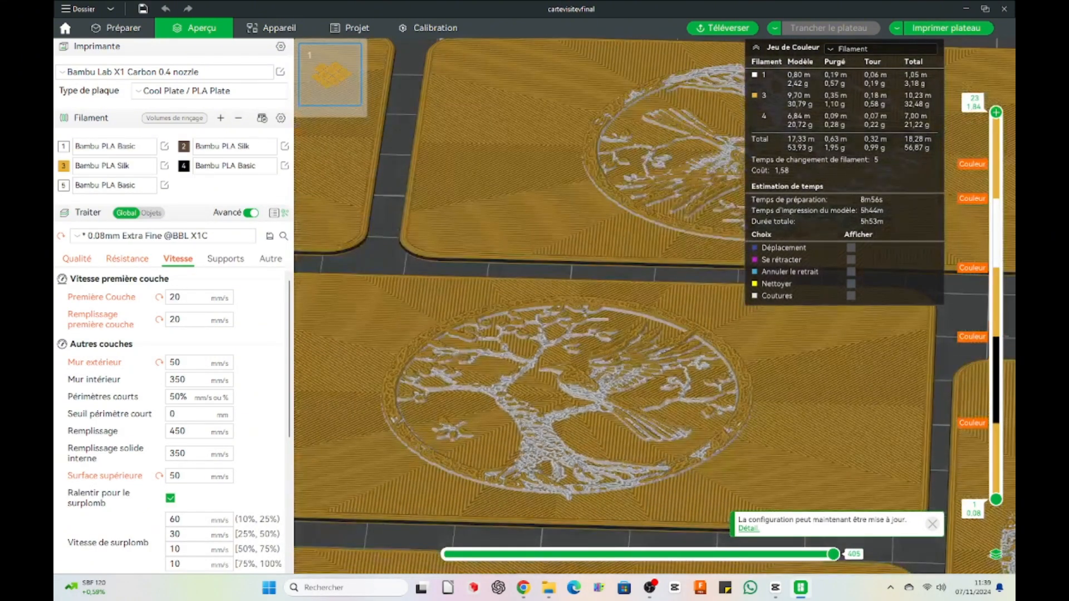
{"action": "scroll", "coordinate": [612, 334], "scroll_direction": "up", "scroll_amount": 5}
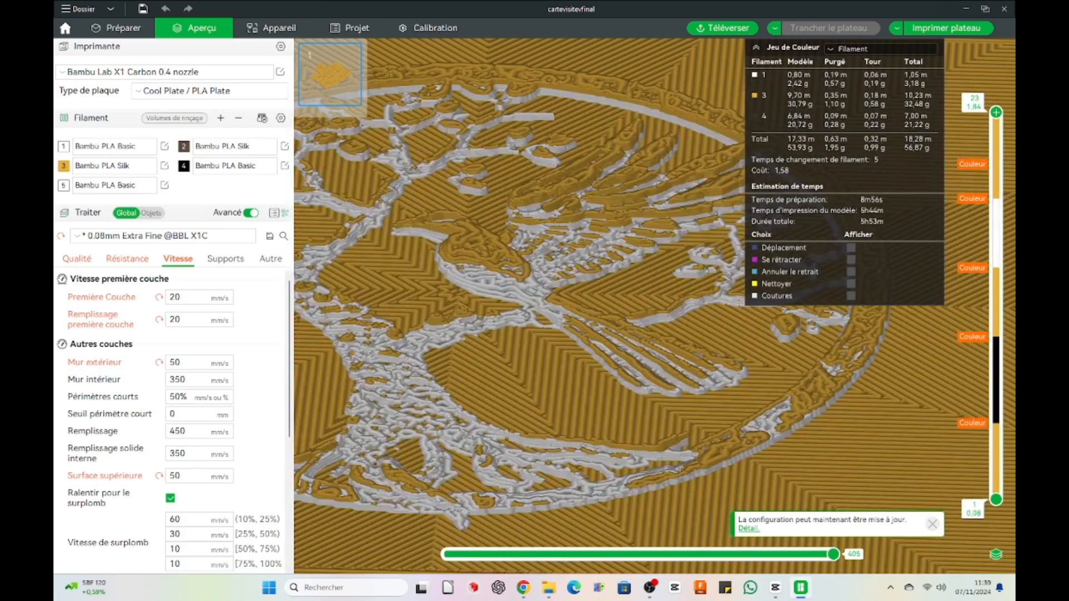
{"action": "mouse_move", "coordinate": [995, 113]}
{"action": "left_mouse_down"}
{"action": "mouse_move", "coordinate": [996, 233]}
{"action": "mouse_move", "coordinate": [996, 112]}
{"action": "left_mouse_up"}
{"action": "scroll", "coordinate": [655, 306], "scroll_direction": "down", "scroll_amount": 4}
{"action": "left_click_drag", "start_coordinate": [655, 251], "coordinate": [656, 320]}
{"action": "scroll", "coordinate": [655, 301], "scroll_direction": "down", "scroll_amount": 3}
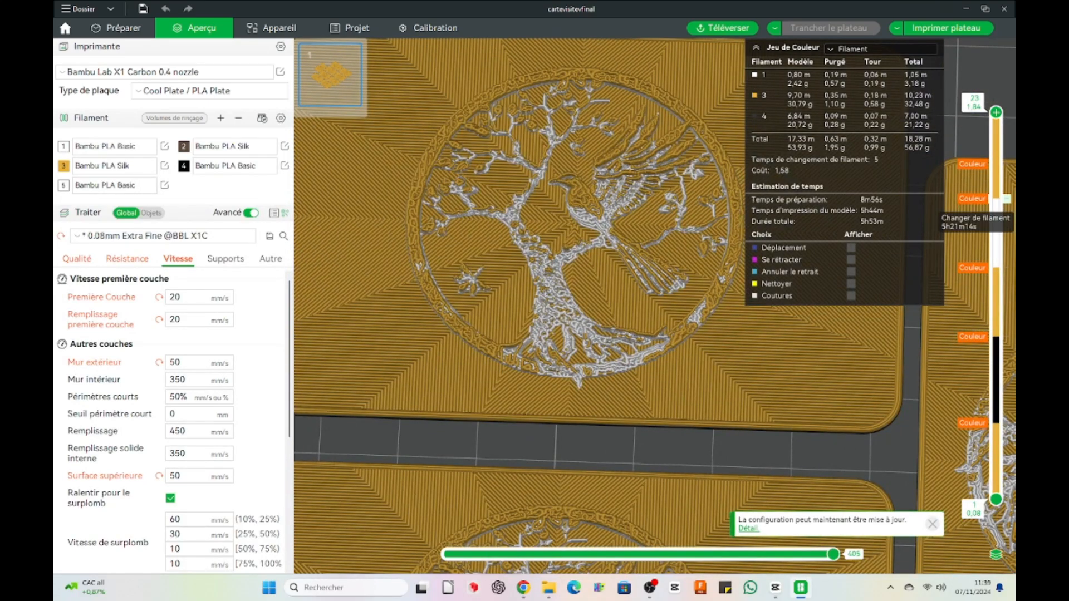
Step: Switch the filament change at layer 18 (1.44 mm) to the black Filament4
{"action": "left_click", "coordinate": [996, 199]}
{"action": "right_click", "coordinate": [996, 199]}
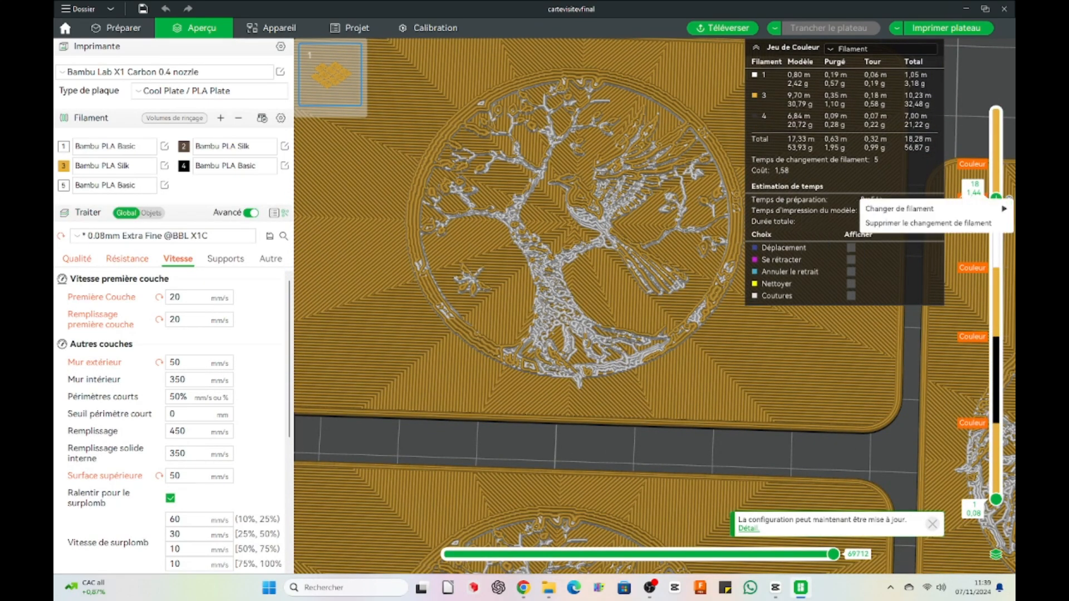
{"action": "mouse_move", "coordinate": [902, 208]}
{"action": "left_click", "coordinate": [829, 254]}
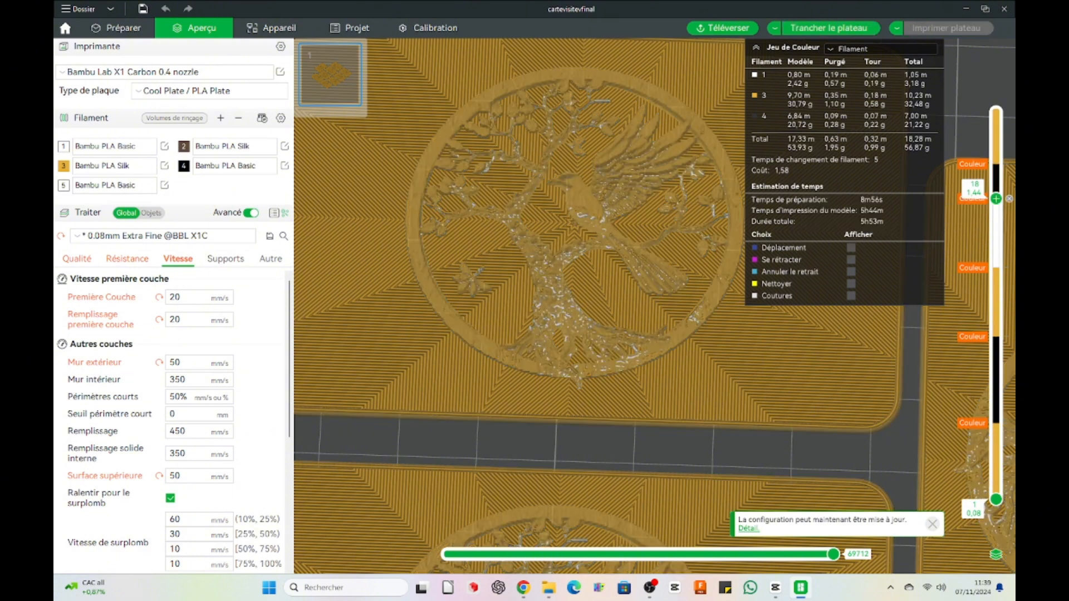
Step: Switch the filament change at layer 20 (1.60 mm) to the white Filament1 and reslice the plate up to layer 23
{"action": "left_click", "coordinate": [996, 162]}
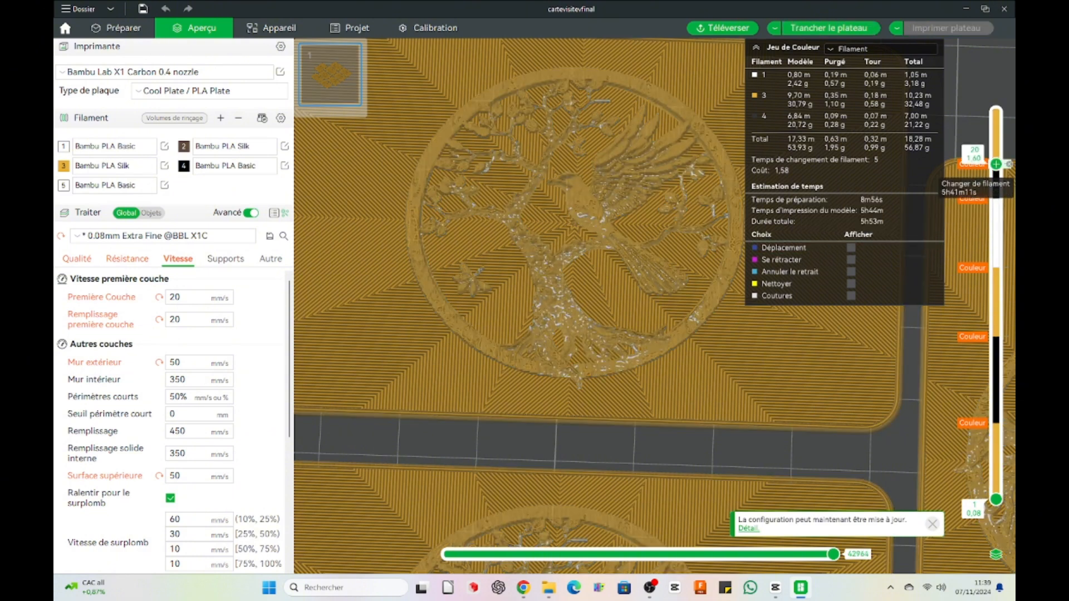
{"action": "right_click", "coordinate": [996, 162]}
{"action": "mouse_move", "coordinate": [941, 175]}
{"action": "left_click", "coordinate": [823, 174]}
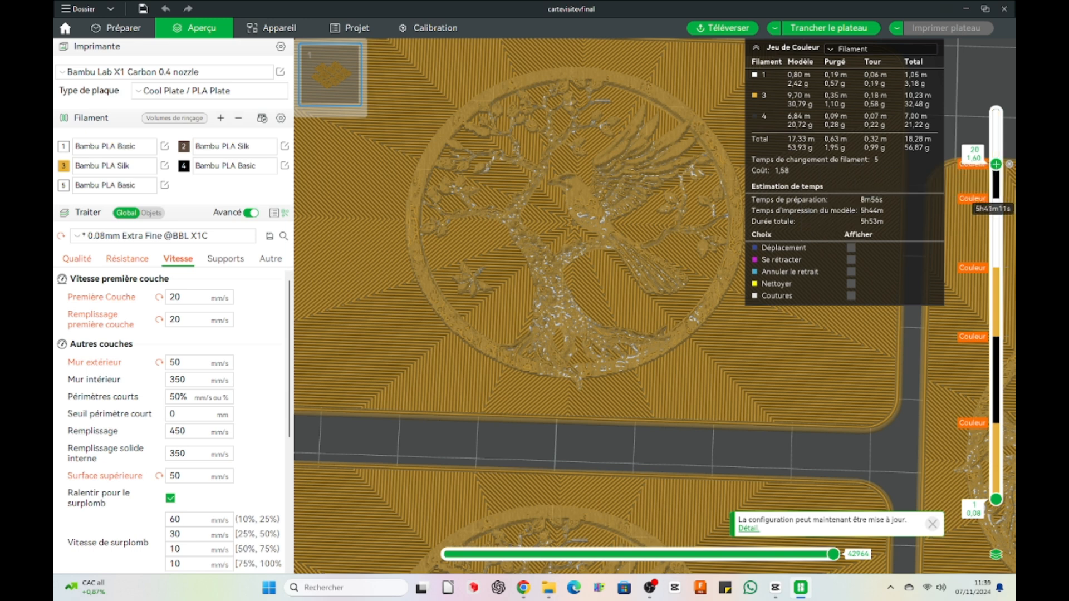
{"action": "left_click", "coordinate": [996, 112]}
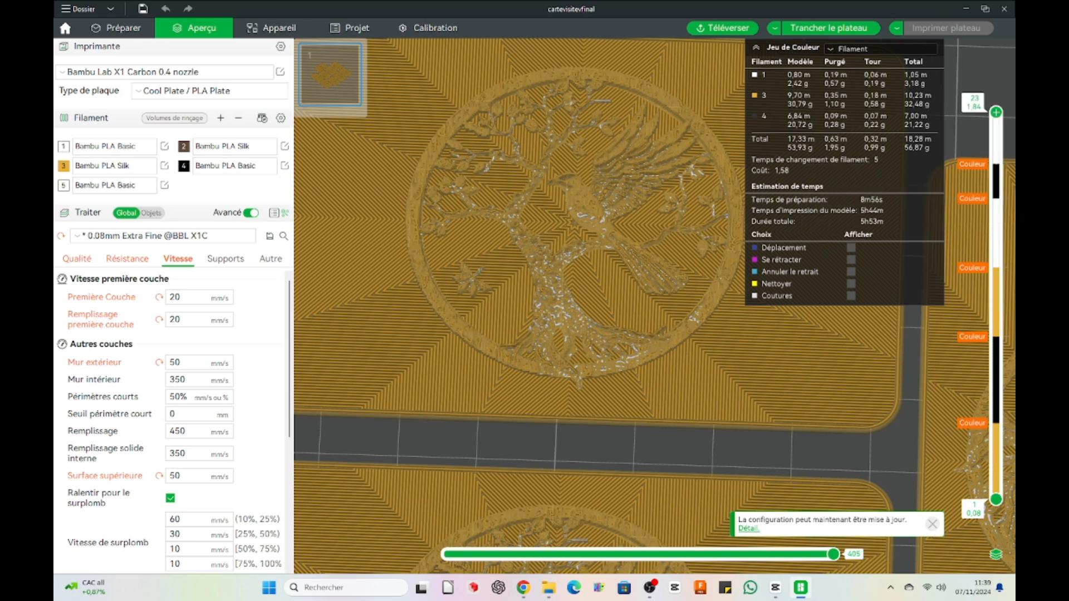
{"action": "left_click", "coordinate": [829, 28]}
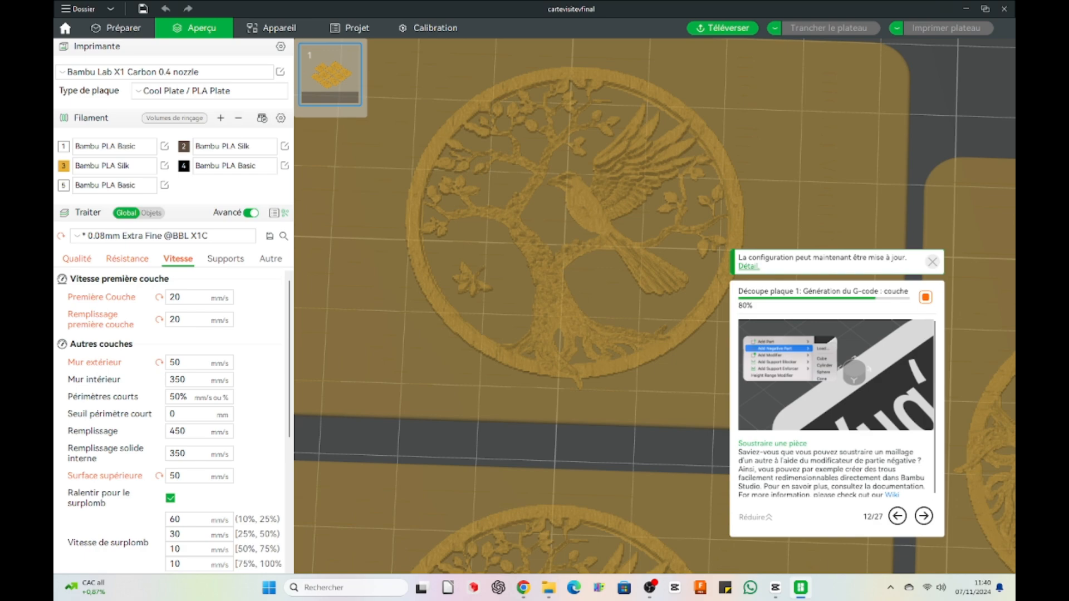
Step: Examine the black and white relief on the cards at layer 23, both across the plate and close up at an angle
{"action": "scroll", "coordinate": [597, 306], "scroll_direction": "down", "scroll_amount": 9}
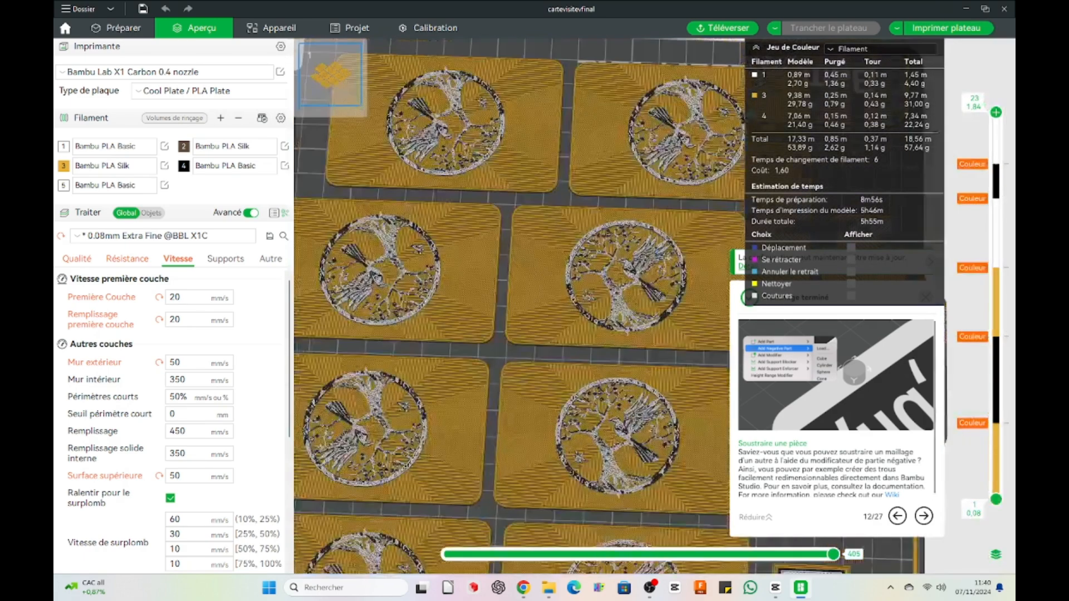
{"action": "mouse_move", "coordinate": [597, 306]}
{"action": "left_mouse_down"}
{"action": "mouse_move", "coordinate": [607, 309]}
{"action": "mouse_move", "coordinate": [598, 308]}
{"action": "left_mouse_up"}
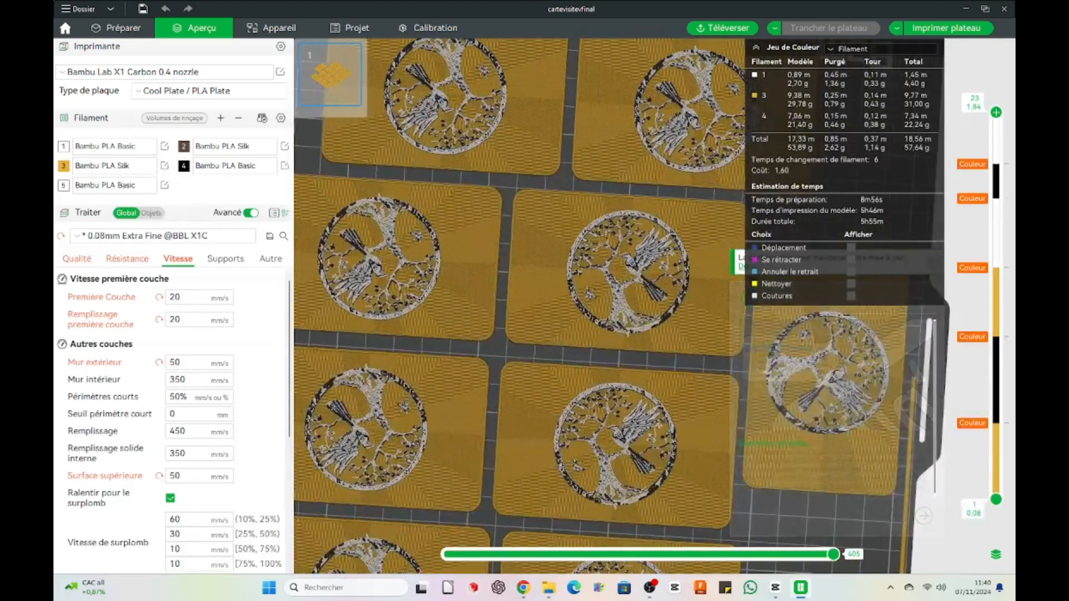
{"action": "scroll", "coordinate": [662, 267], "scroll_direction": "up", "scroll_amount": 8}
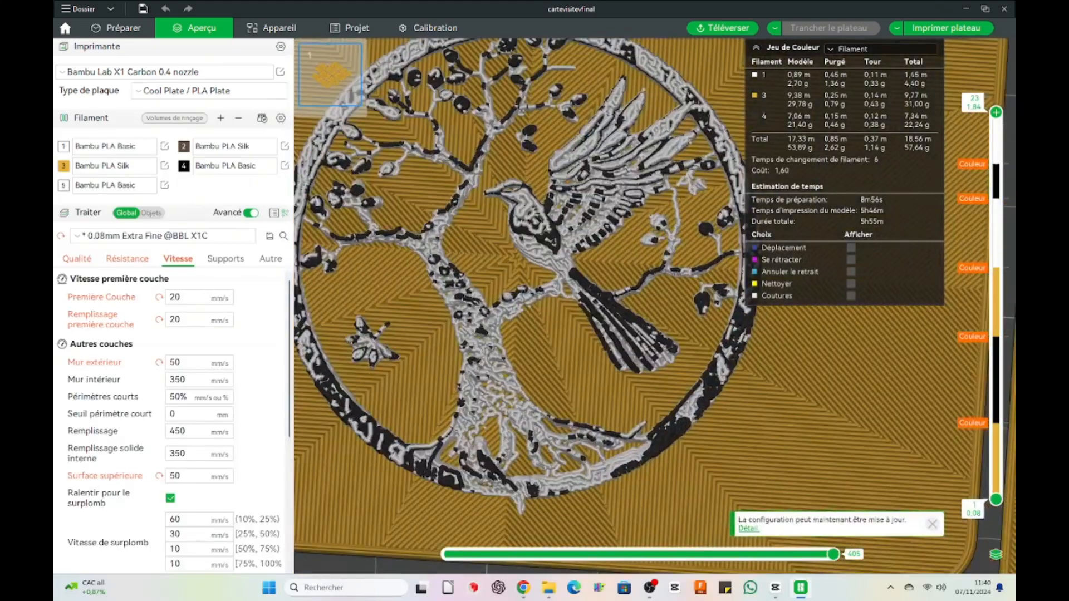
{"action": "scroll", "coordinate": [779, 309], "scroll_direction": "down", "scroll_amount": 4}
{"action": "scroll", "coordinate": [635, 312], "scroll_direction": "down", "scroll_amount": 4}
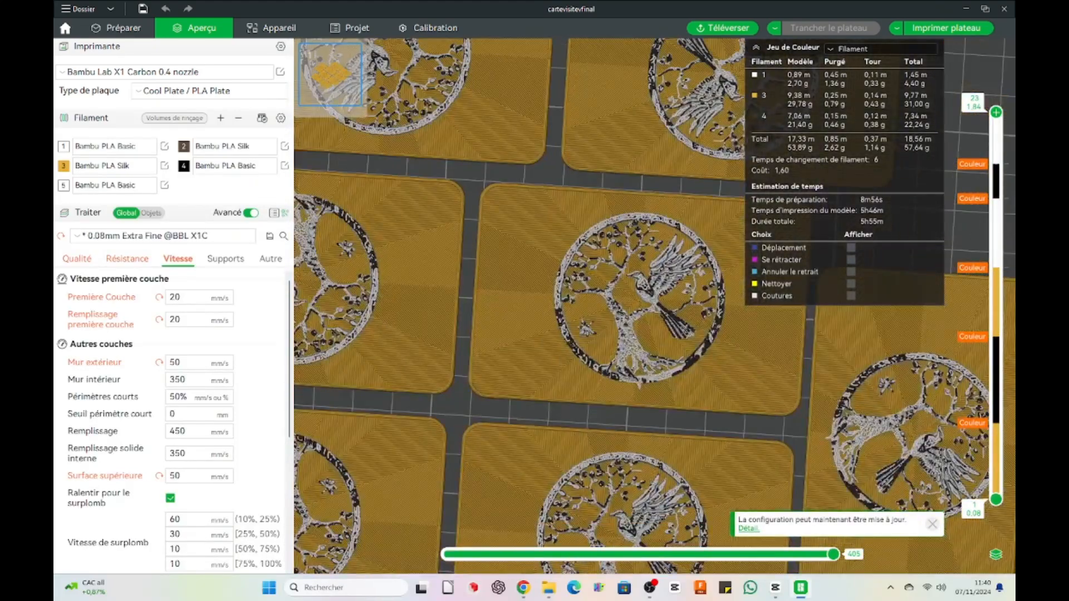
{"action": "left_click_drag", "start_coordinate": [634, 312], "coordinate": [653, 311]}
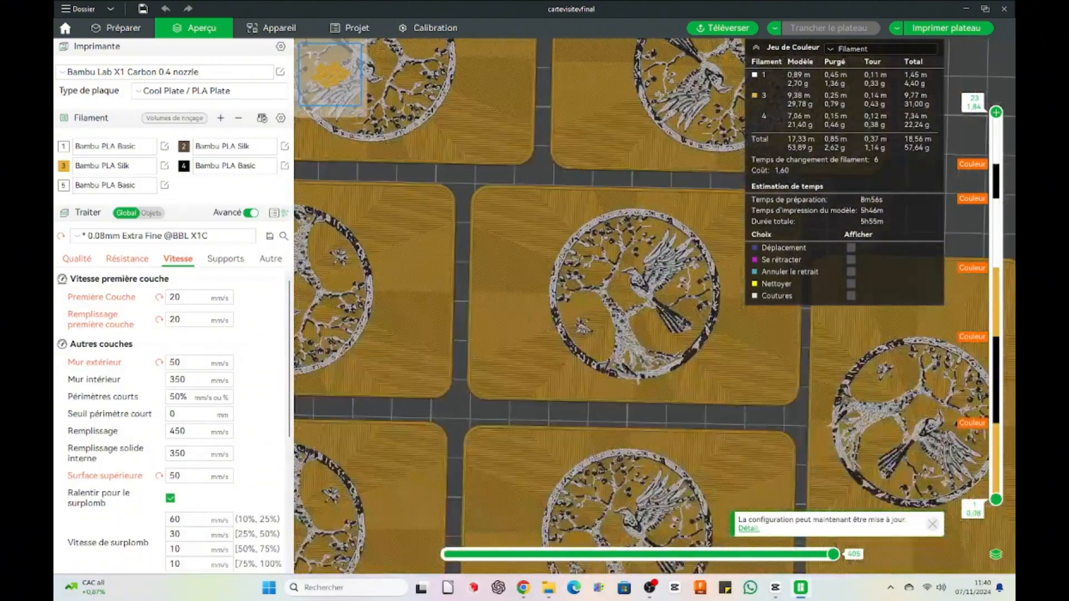
{"action": "scroll", "coordinate": [652, 311], "scroll_direction": "up", "scroll_amount": 4}
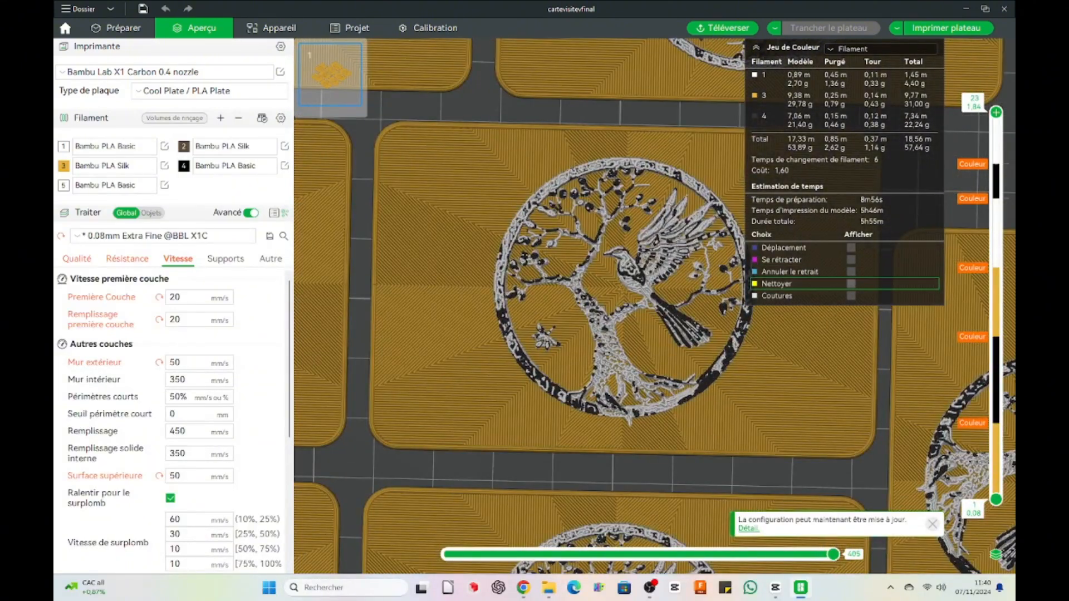
{"action": "scroll", "coordinate": [656, 310], "scroll_direction": "up", "scroll_amount": 2}
{"action": "left_click_drag", "start_coordinate": [656, 310], "coordinate": [662, 275]}
{"action": "right_click_drag", "start_coordinate": [662, 275], "coordinate": [651, 206]}
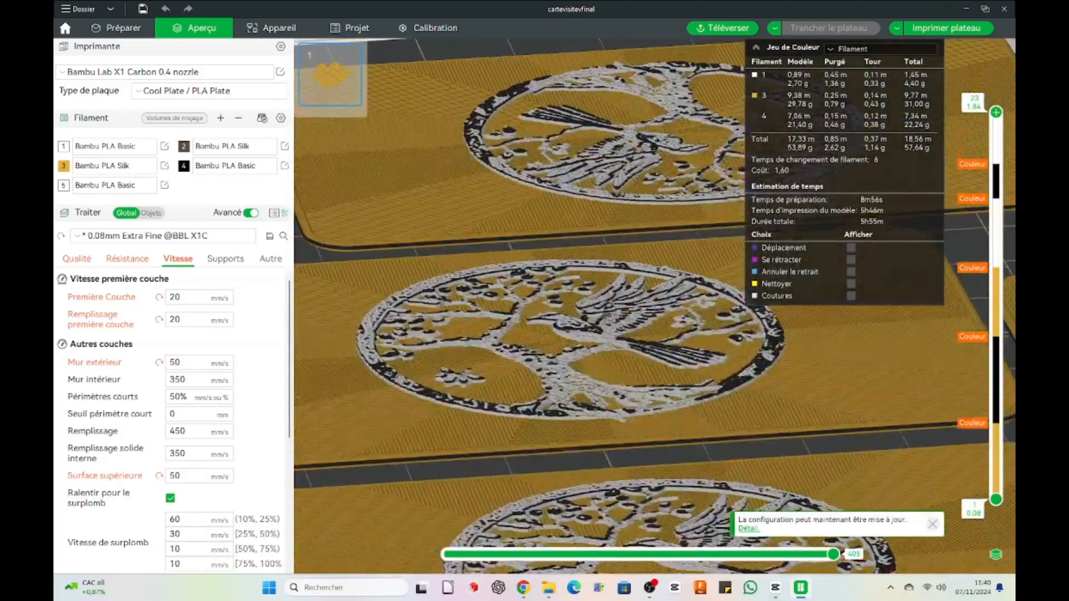
{"action": "scroll", "coordinate": [650, 206], "scroll_direction": "up", "scroll_amount": 4}
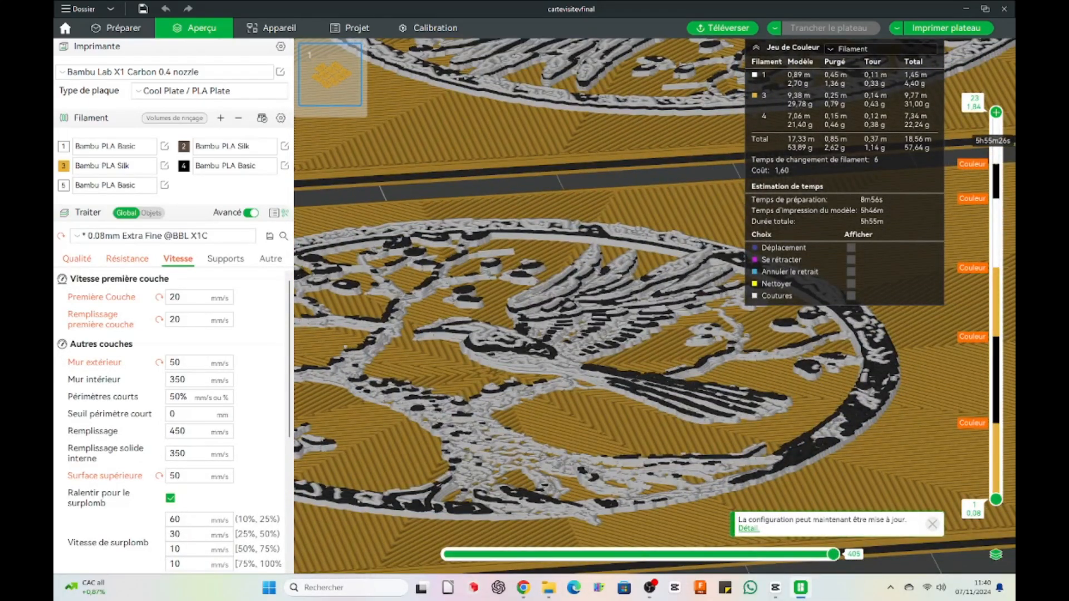
{"action": "mouse_move", "coordinate": [996, 118]}
{"action": "left_mouse_down"}
{"action": "mouse_move", "coordinate": [996, 233]}
{"action": "mouse_move", "coordinate": [996, 112]}
{"action": "left_mouse_up"}
Step: Remove the filament changes at layers 18 and 20 and reslice the plate with the preview at layer 23
{"action": "left_click", "coordinate": [1007, 199]}
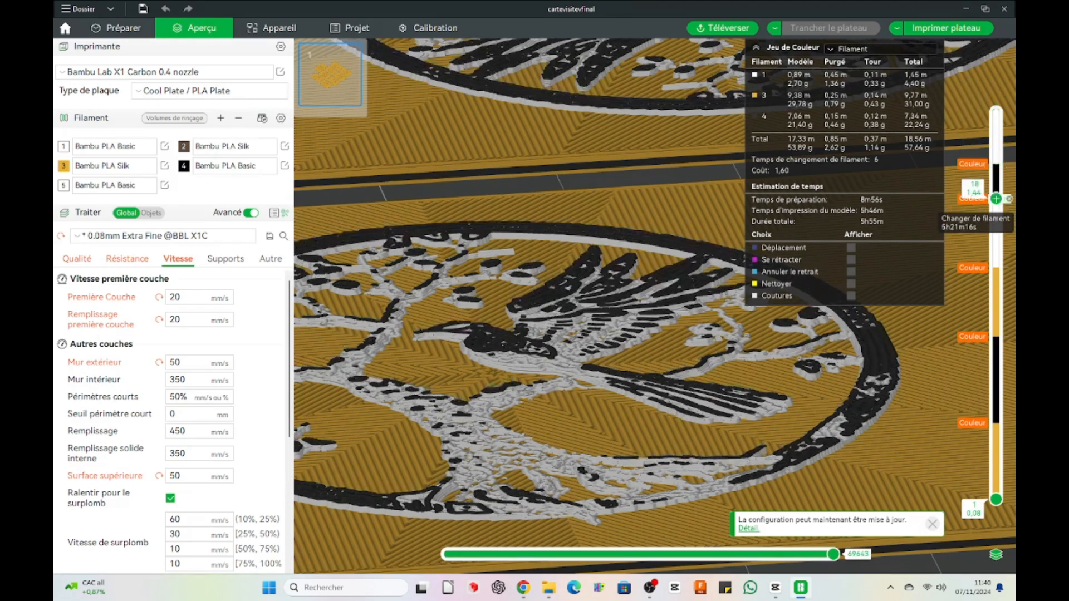
{"action": "left_click", "coordinate": [1008, 164]}
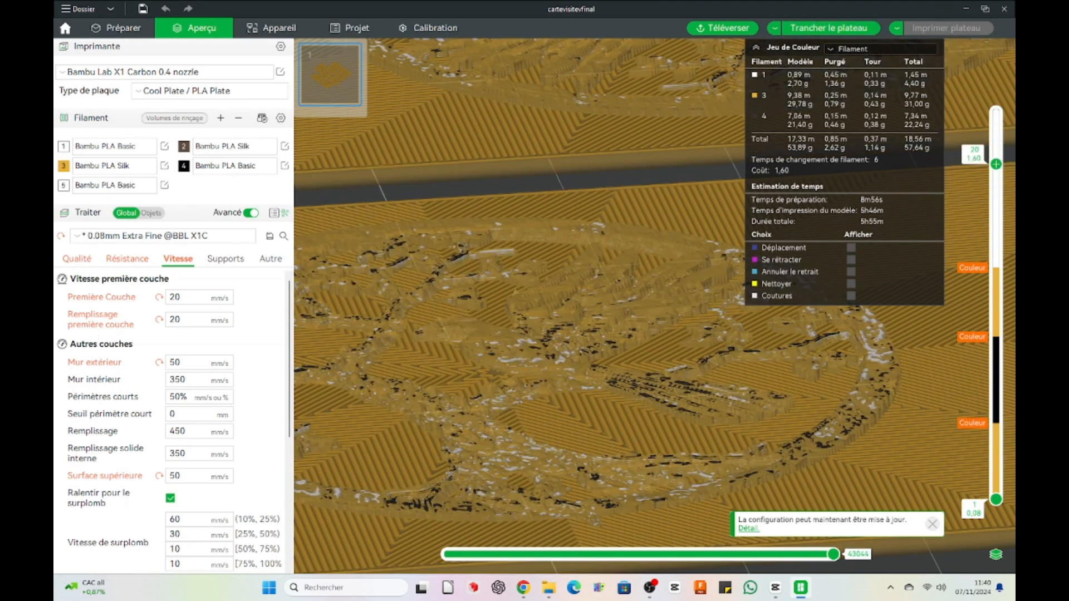
{"action": "left_click_drag", "start_coordinate": [996, 164], "coordinate": [995, 112]}
{"action": "scroll", "coordinate": [613, 306], "scroll_direction": "down", "scroll_amount": 10}
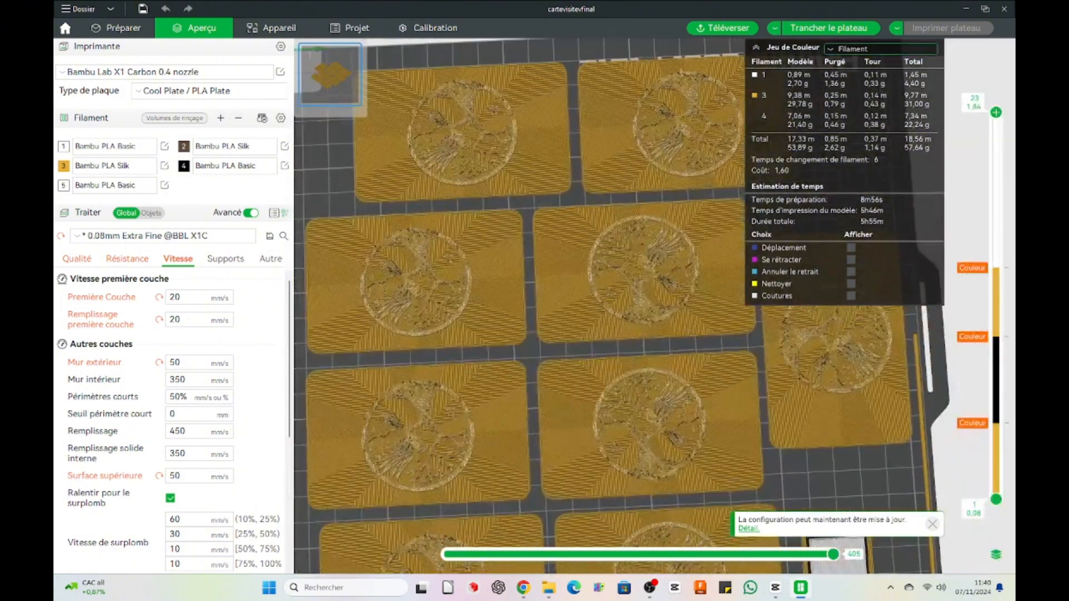
{"action": "left_click", "coordinate": [828, 28]}
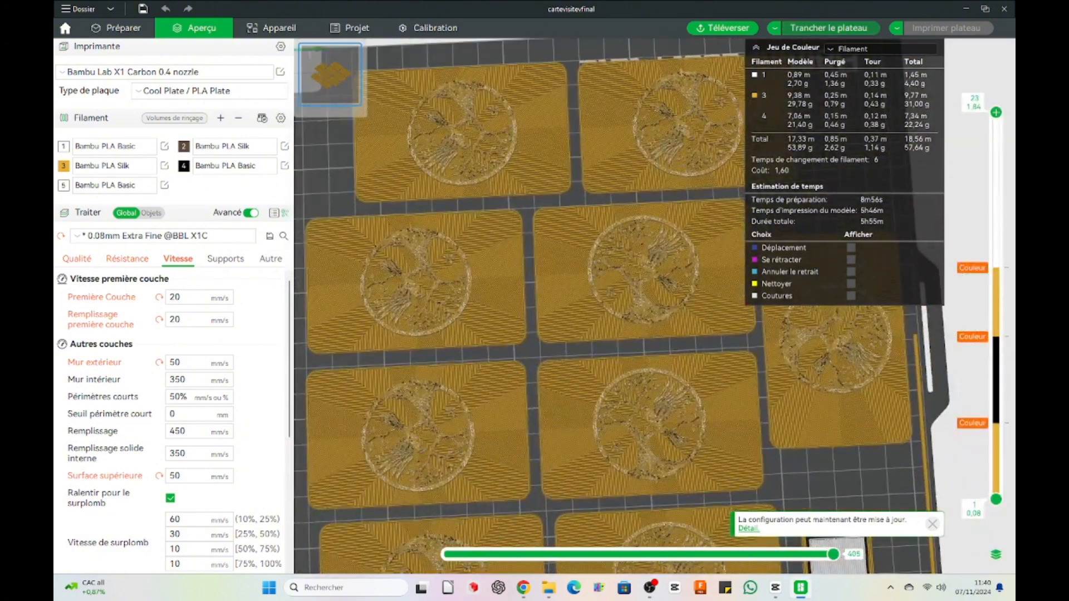
{"action": "scroll", "coordinate": [612, 306], "scroll_direction": "down", "scroll_amount": 4}
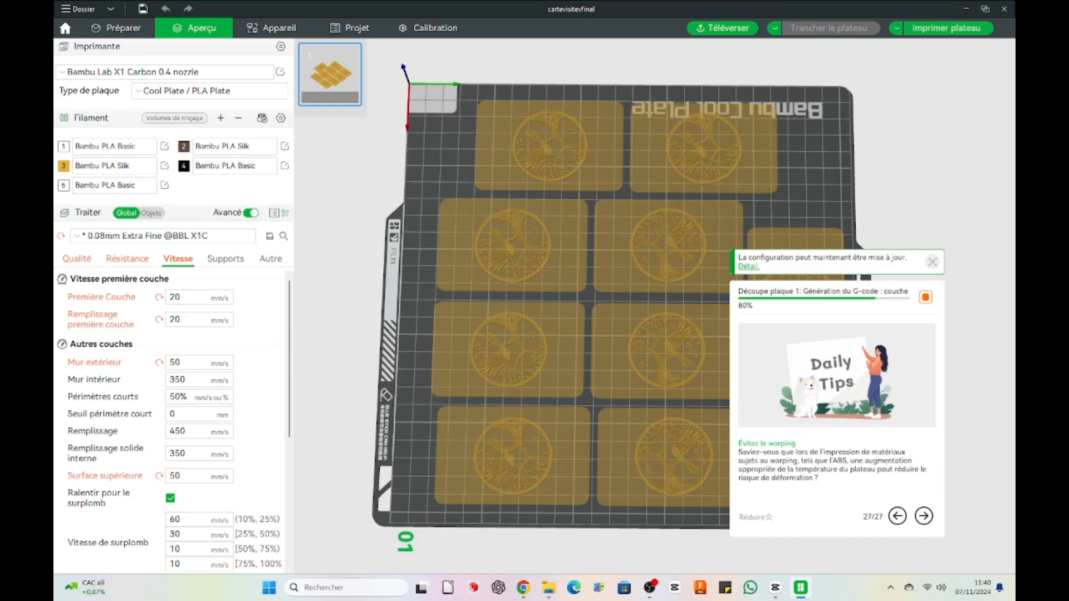
Step: Examine the resliced white relief close up and at an angle, and the full plate of cards in both the preview and preparation views
{"action": "scroll", "coordinate": [557, 278], "scroll_direction": "up", "scroll_amount": 5}
{"action": "scroll", "coordinate": [557, 278], "scroll_direction": "up", "scroll_amount": 6}
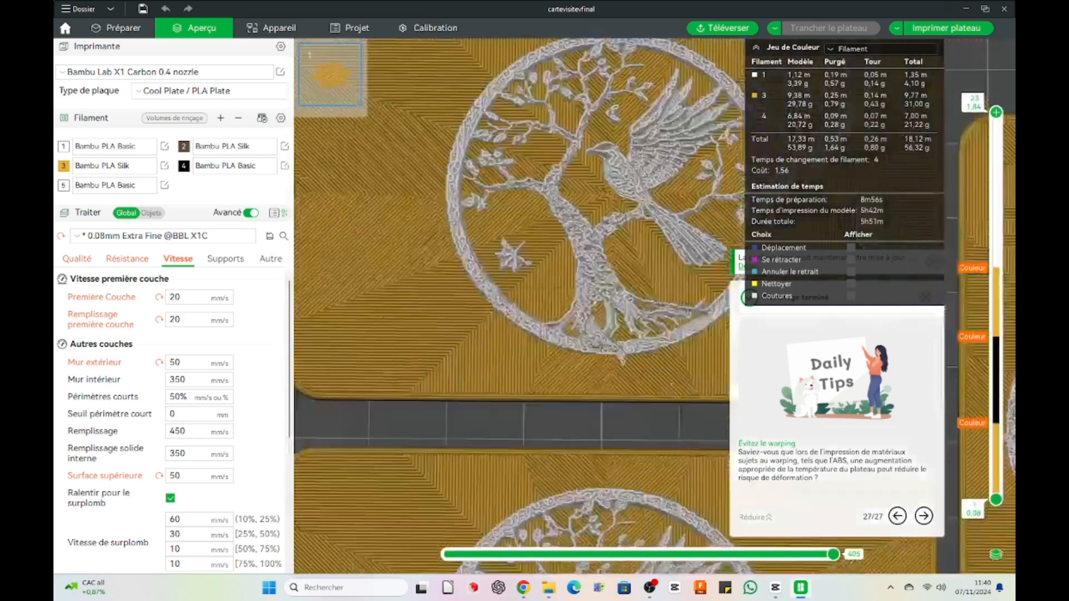
{"action": "scroll", "coordinate": [557, 278], "scroll_direction": "up", "scroll_amount": 6}
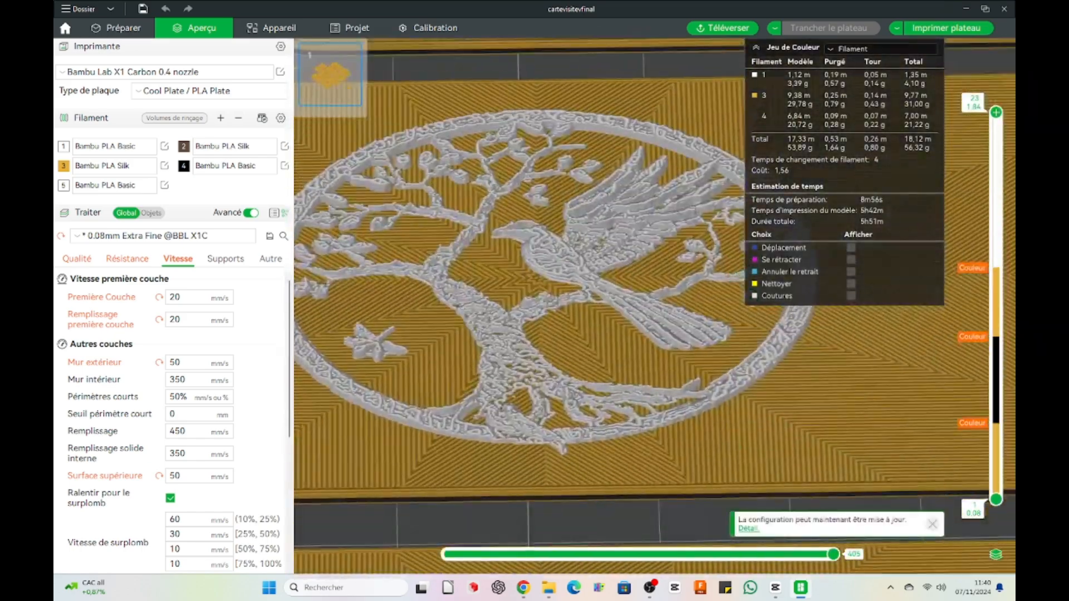
{"action": "scroll", "coordinate": [556, 279], "scroll_direction": "up", "scroll_amount": 2}
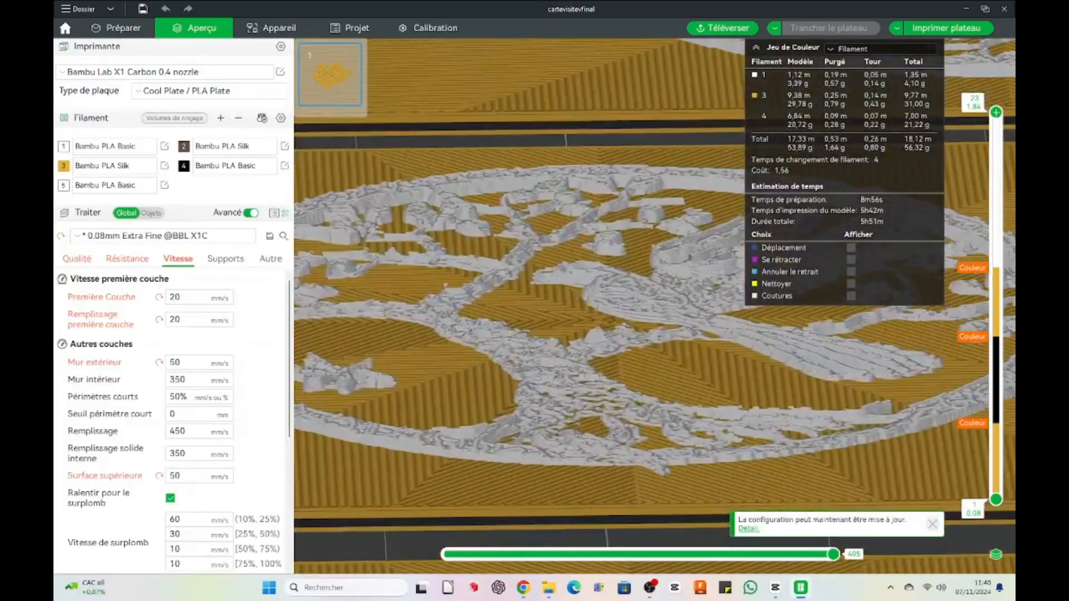
{"action": "mouse_move", "coordinate": [995, 115]}
{"action": "left_mouse_down"}
{"action": "mouse_move", "coordinate": [996, 285]}
{"action": "mouse_move", "coordinate": [996, 112]}
{"action": "left_mouse_up"}
{"action": "scroll", "coordinate": [445, 285], "scroll_direction": "down", "scroll_amount": 15}
{"action": "left_click_drag", "start_coordinate": [445, 285], "coordinate": [493, 327]}
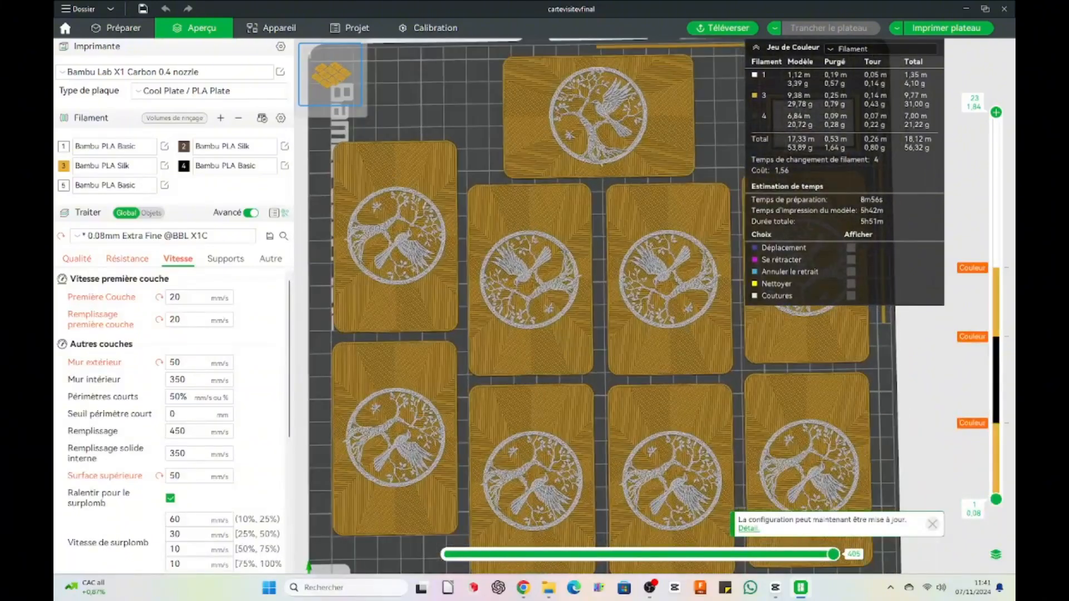
{"action": "scroll", "coordinate": [493, 328], "scroll_direction": "down", "scroll_amount": 4}
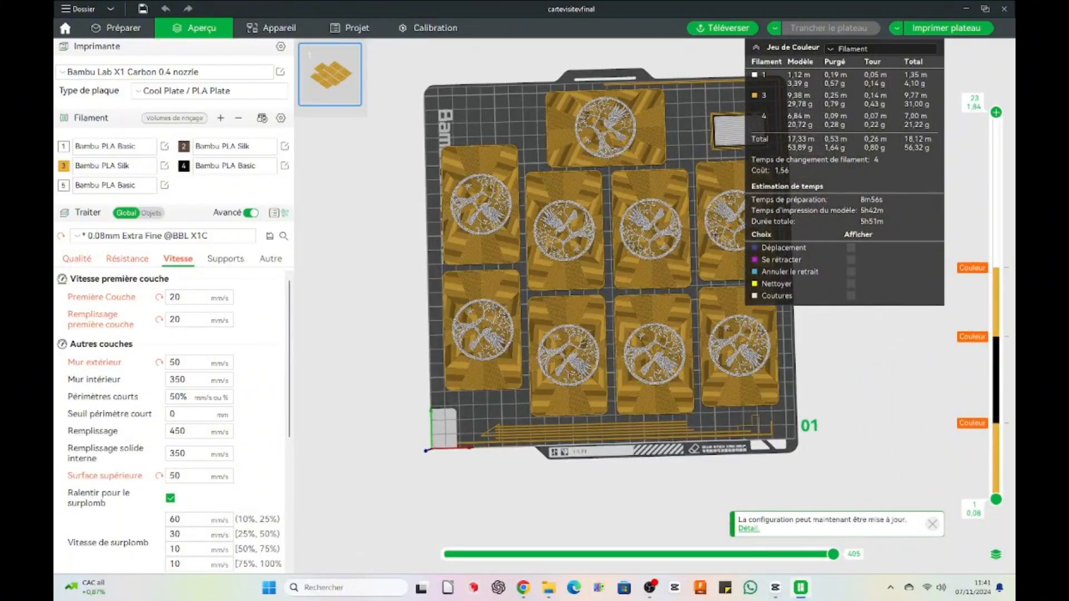
{"action": "left_click", "coordinate": [116, 28]}
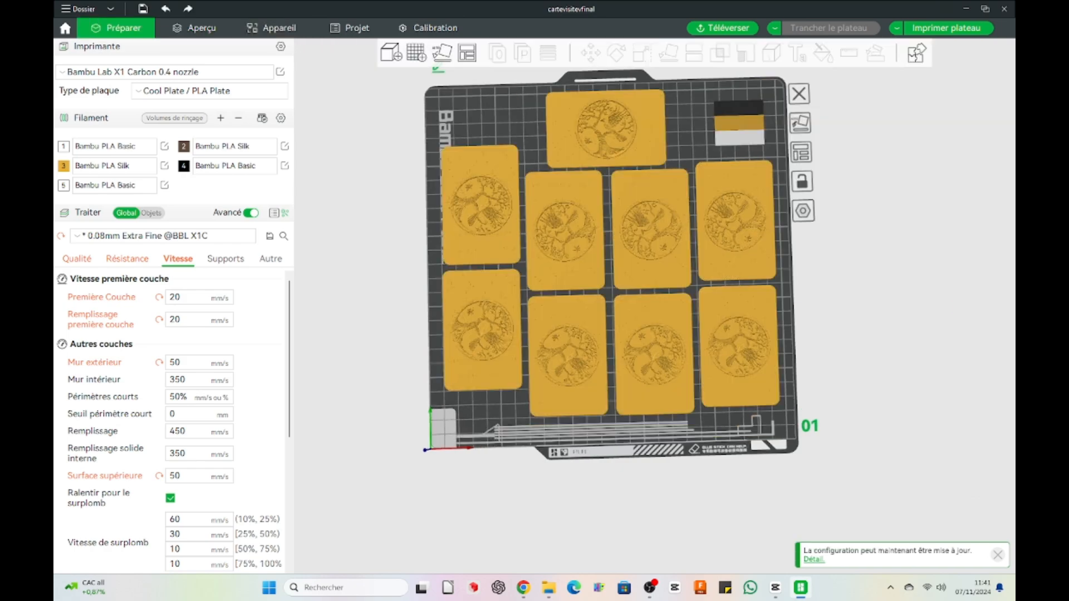
{"action": "left_click", "coordinate": [194, 28]}
{"action": "scroll", "coordinate": [556, 312], "scroll_direction": "up", "scroll_amount": 3}
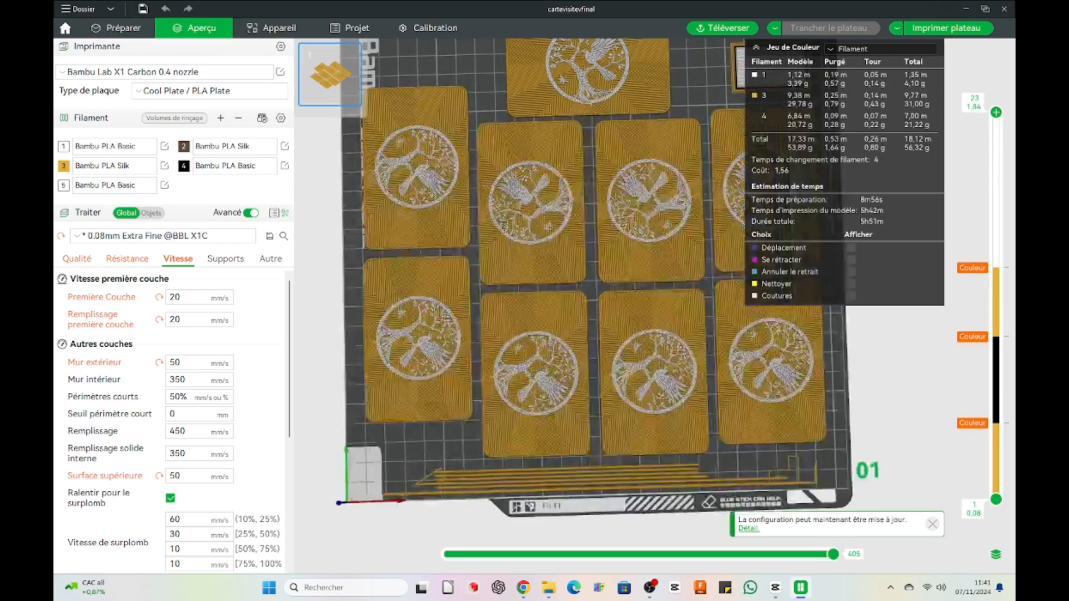
{"action": "mouse_move", "coordinate": [557, 334]}
{"action": "left_mouse_down"}
{"action": "mouse_move", "coordinate": [546, 231]}
{"action": "mouse_move", "coordinate": [551, 340]}
{"action": "mouse_move", "coordinate": [557, 348]}
{"action": "mouse_move", "coordinate": [571, 336]}
{"action": "mouse_move", "coordinate": [559, 348]}
{"action": "left_mouse_up"}
Step: Send the sliced cartevisitevfinal plate to the printer as a print job, keeping the current filament mapping and print options
{"action": "left_click", "coordinate": [946, 28]}
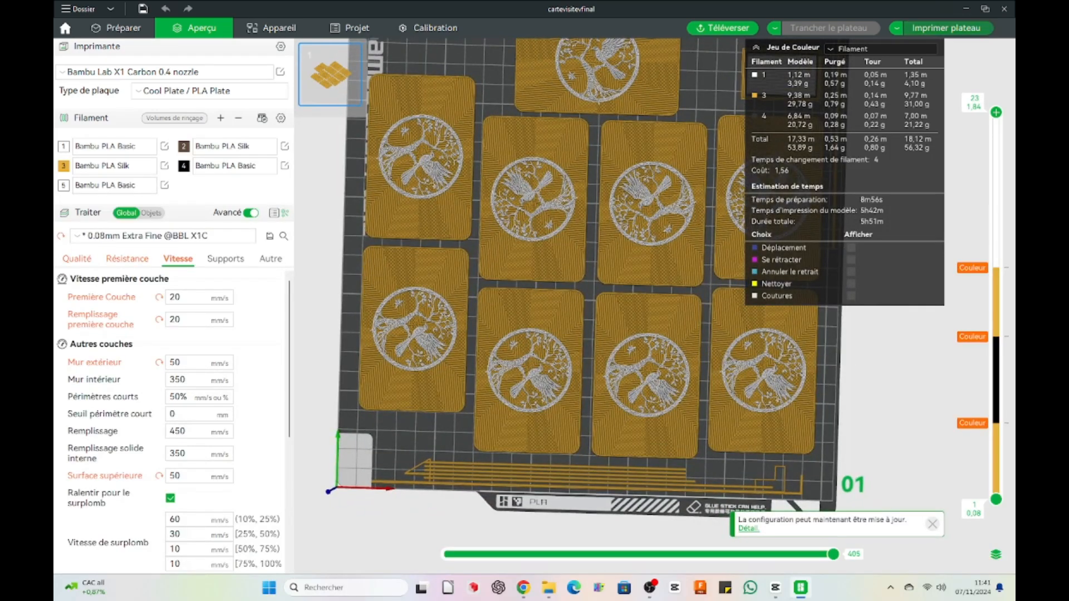
{"action": "left_click", "coordinate": [618, 496]}
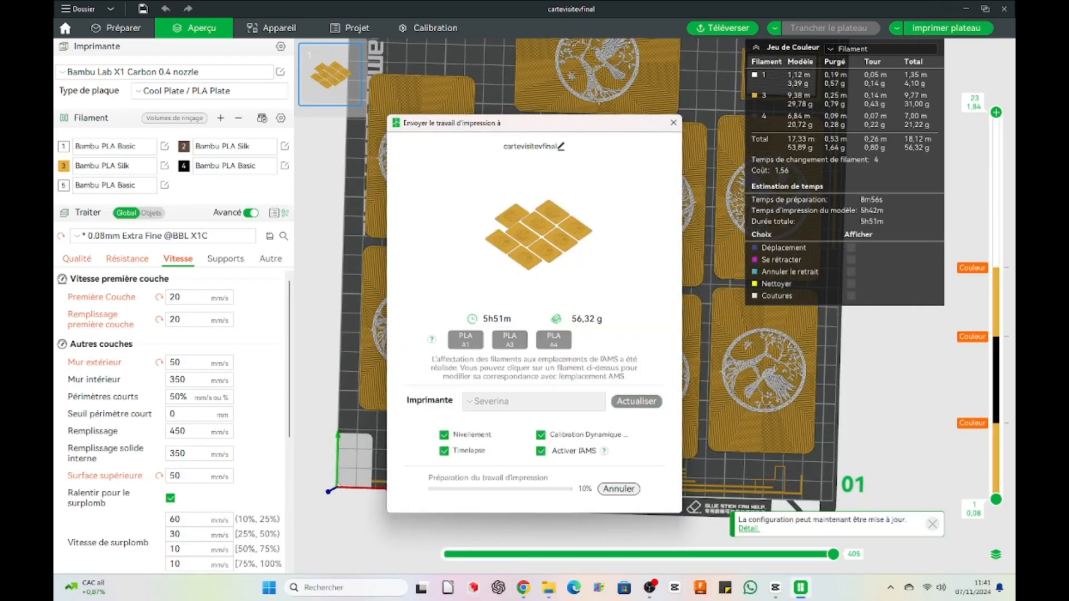